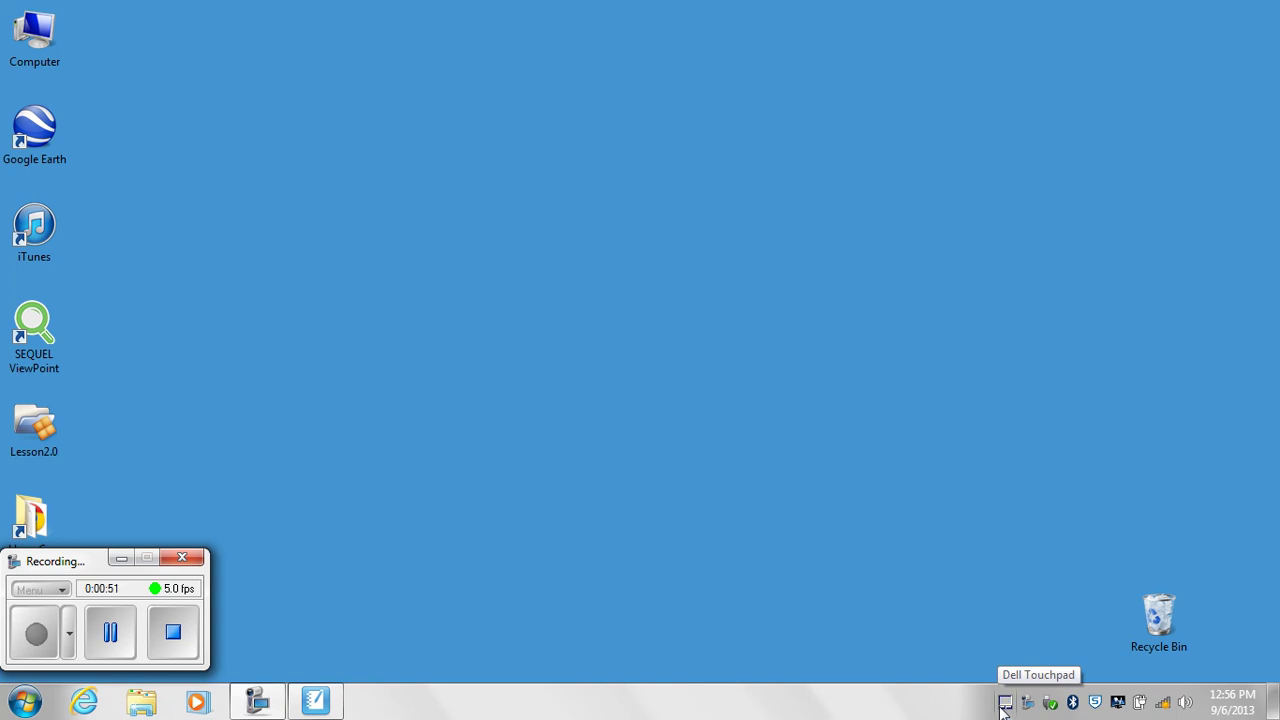
Step: Open the Dell Touchpad properties window from the tray icon's menu
{"action": "right_click", "coordinate": [1003, 703]}
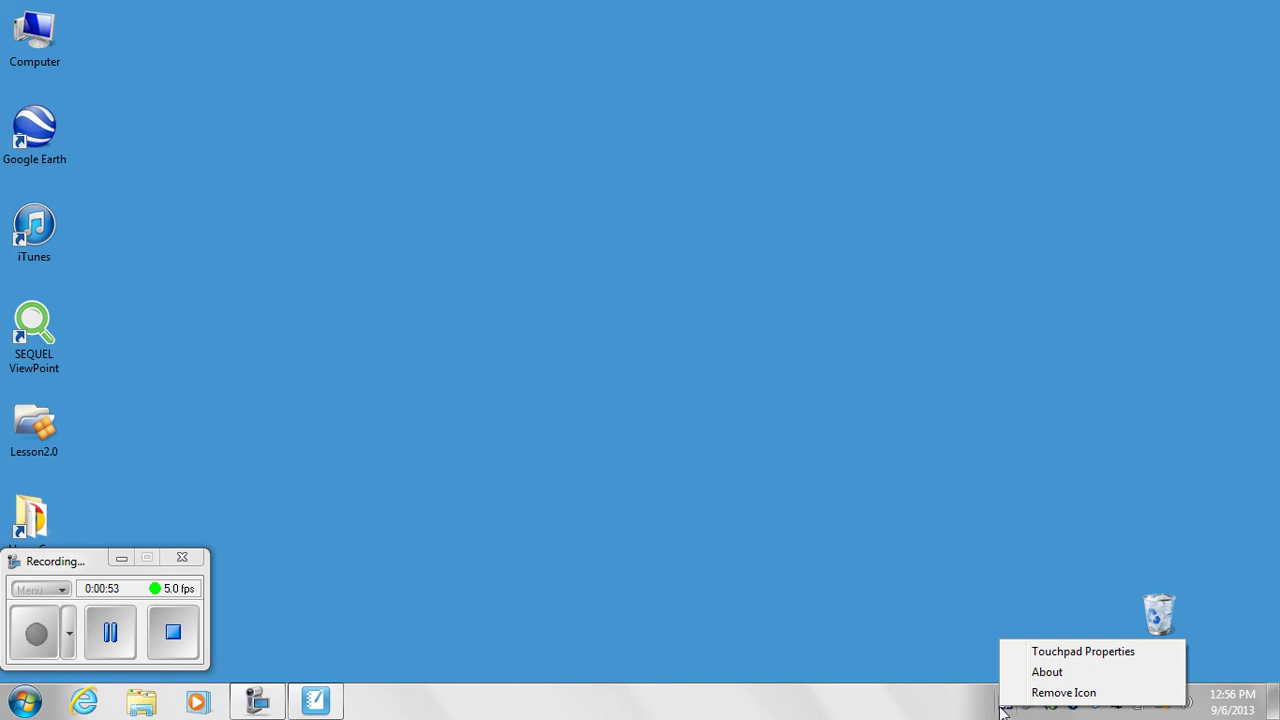
{"action": "left_click", "coordinate": [1066, 651]}
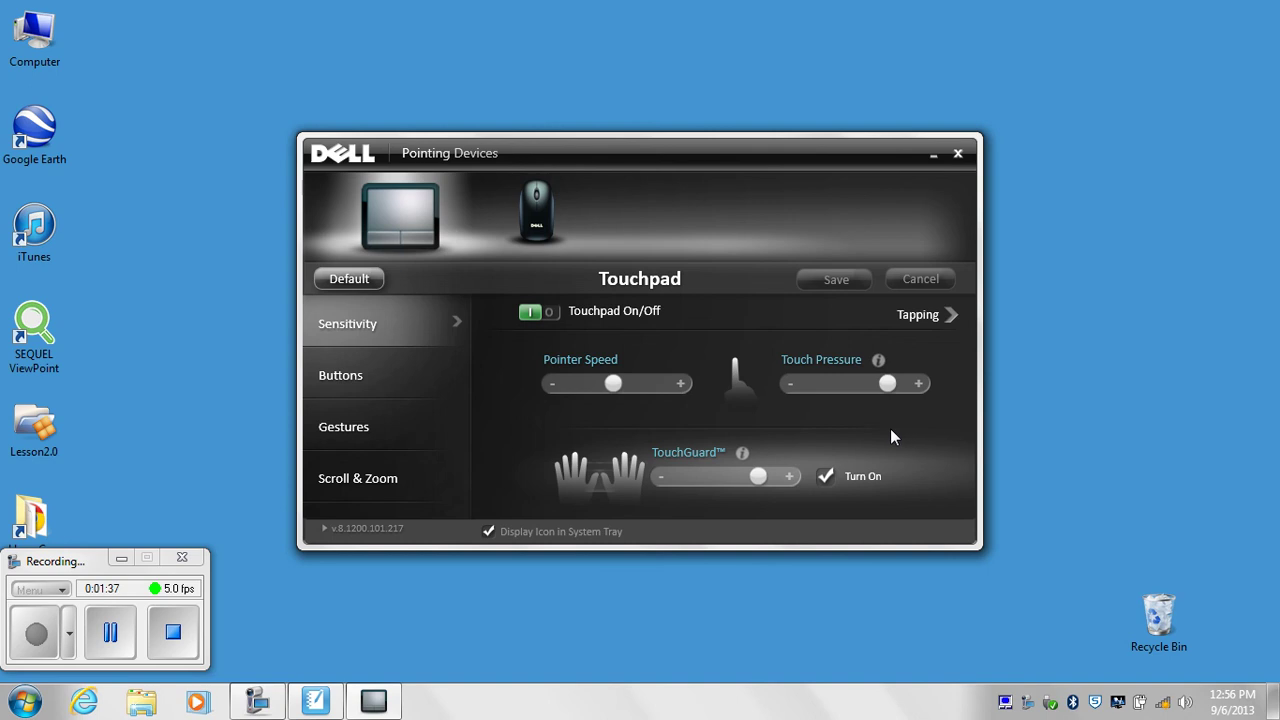
Step: Reset sensitivity to defaults, then set Touch Pressure just below maximum and save
{"action": "left_click", "coordinate": [360, 281]}
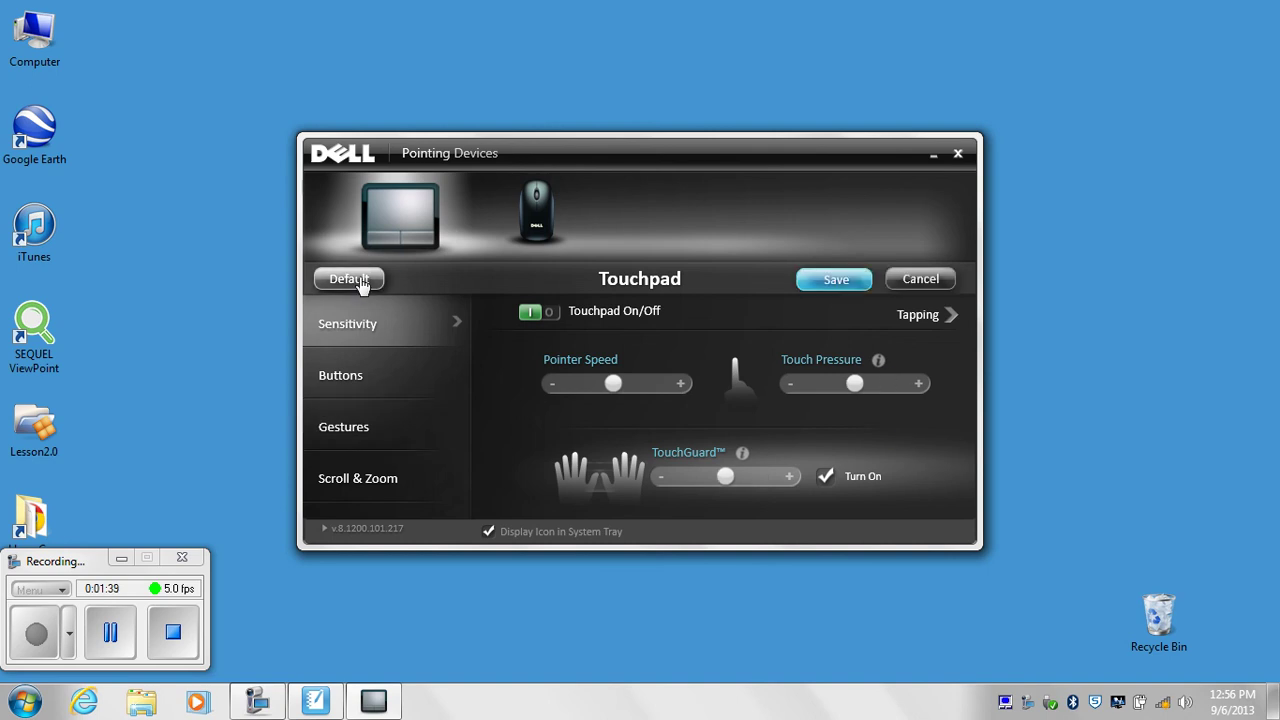
{"action": "left_click", "coordinate": [840, 278]}
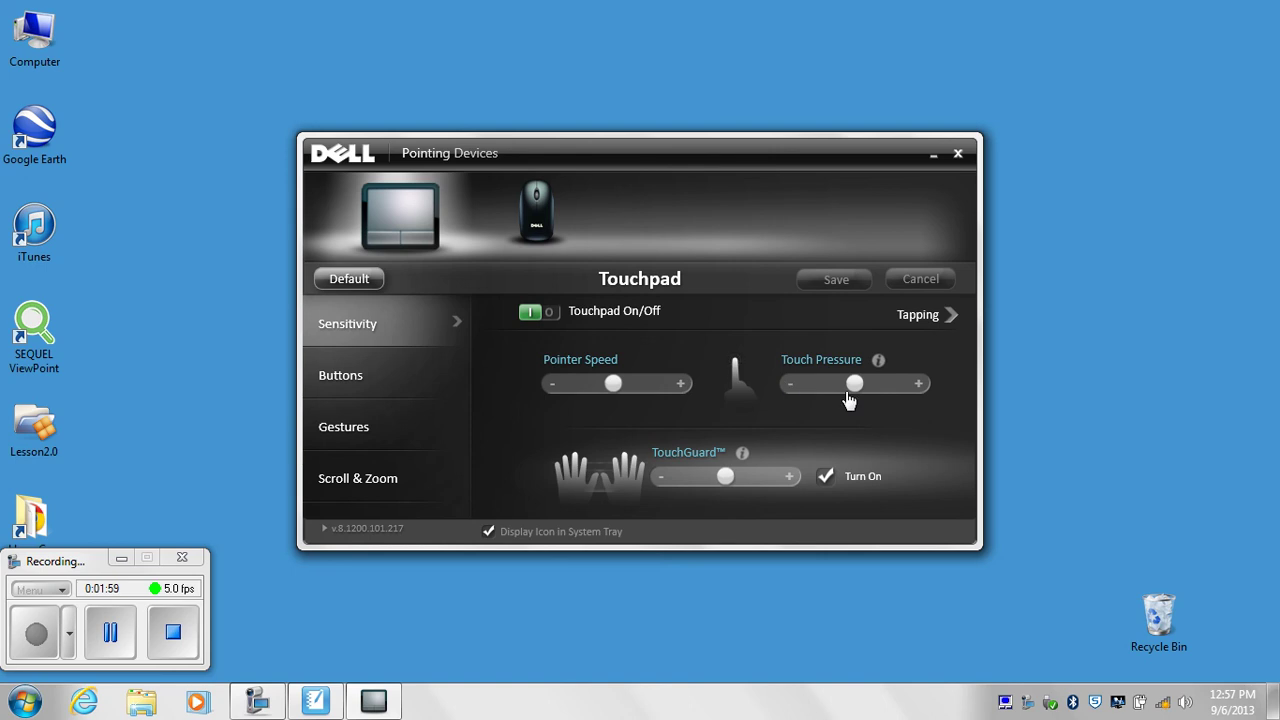
{"action": "left_click_drag", "start_coordinate": [855, 385], "coordinate": [922, 388]}
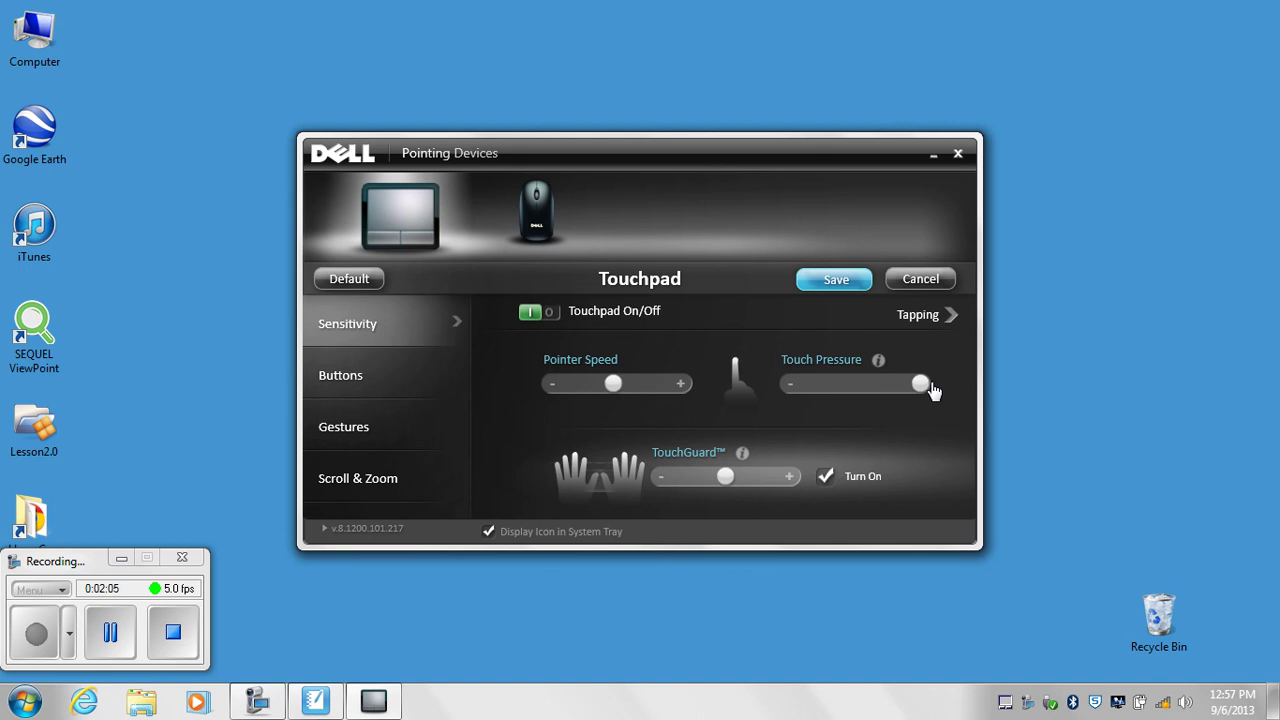
{"action": "left_click_drag", "start_coordinate": [920, 386], "coordinate": [895, 389]}
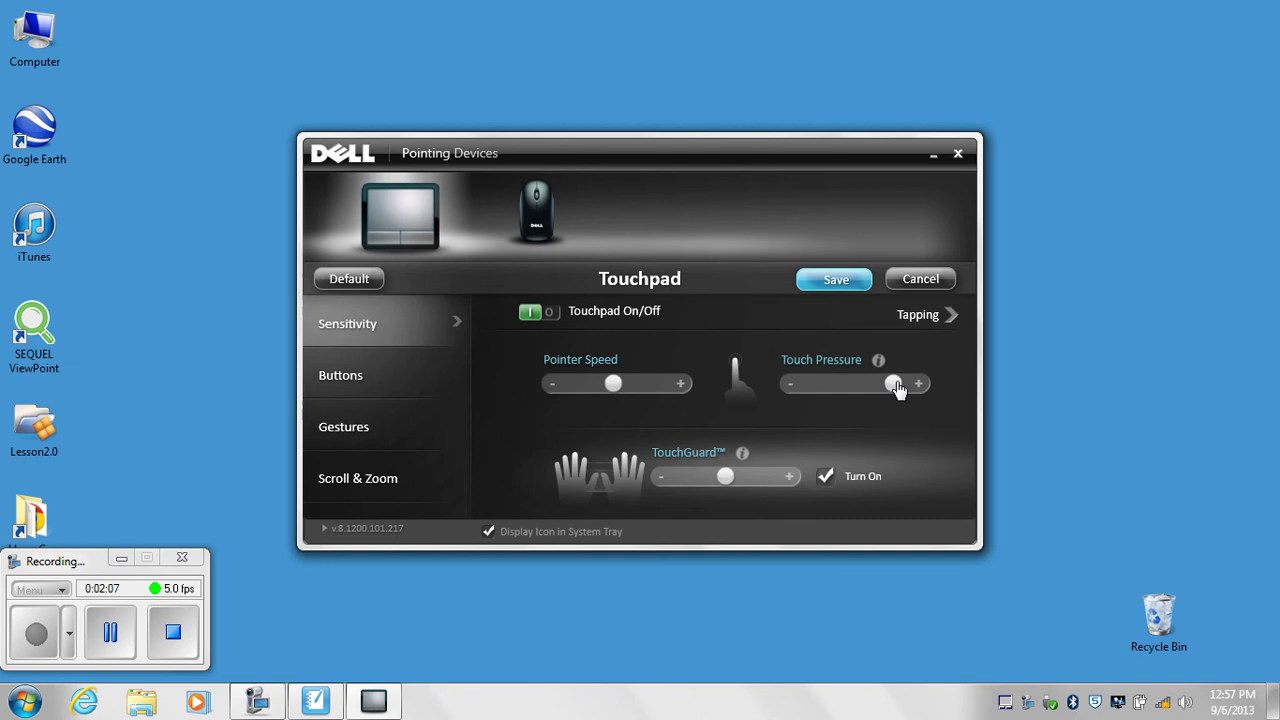
{"action": "left_click", "coordinate": [844, 287]}
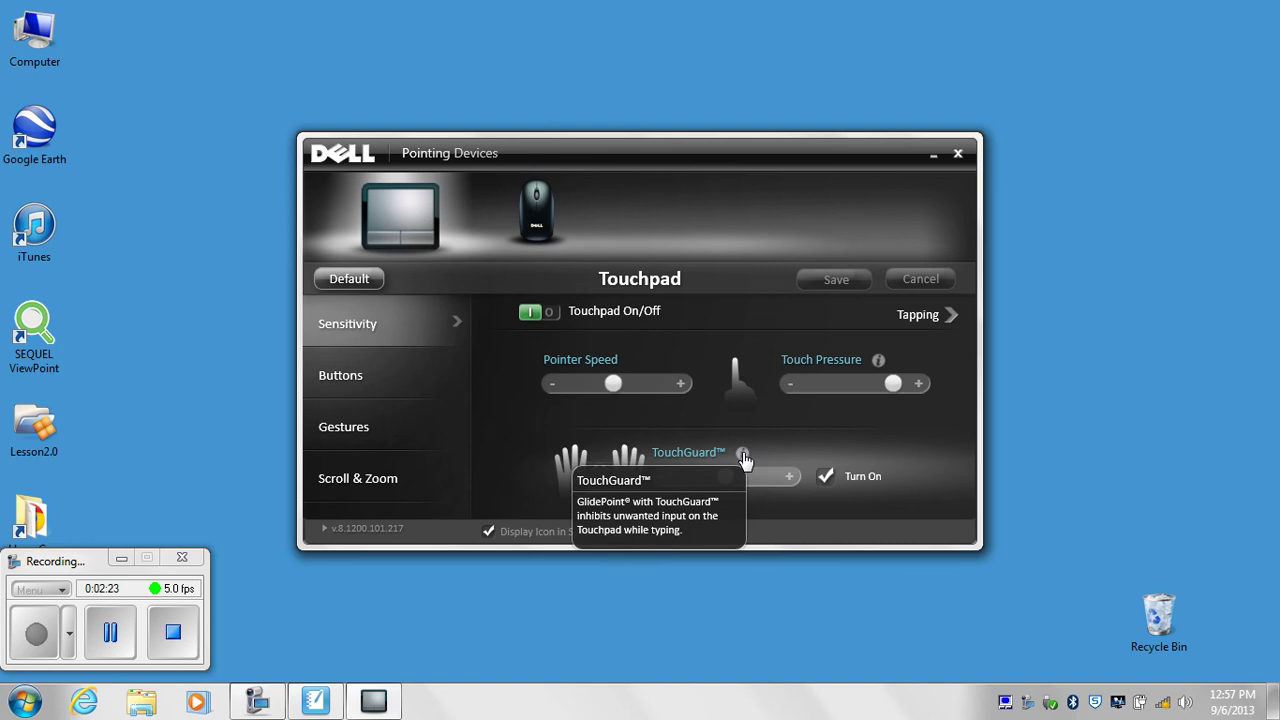
{"action": "mouse_move", "coordinate": [742, 453]}
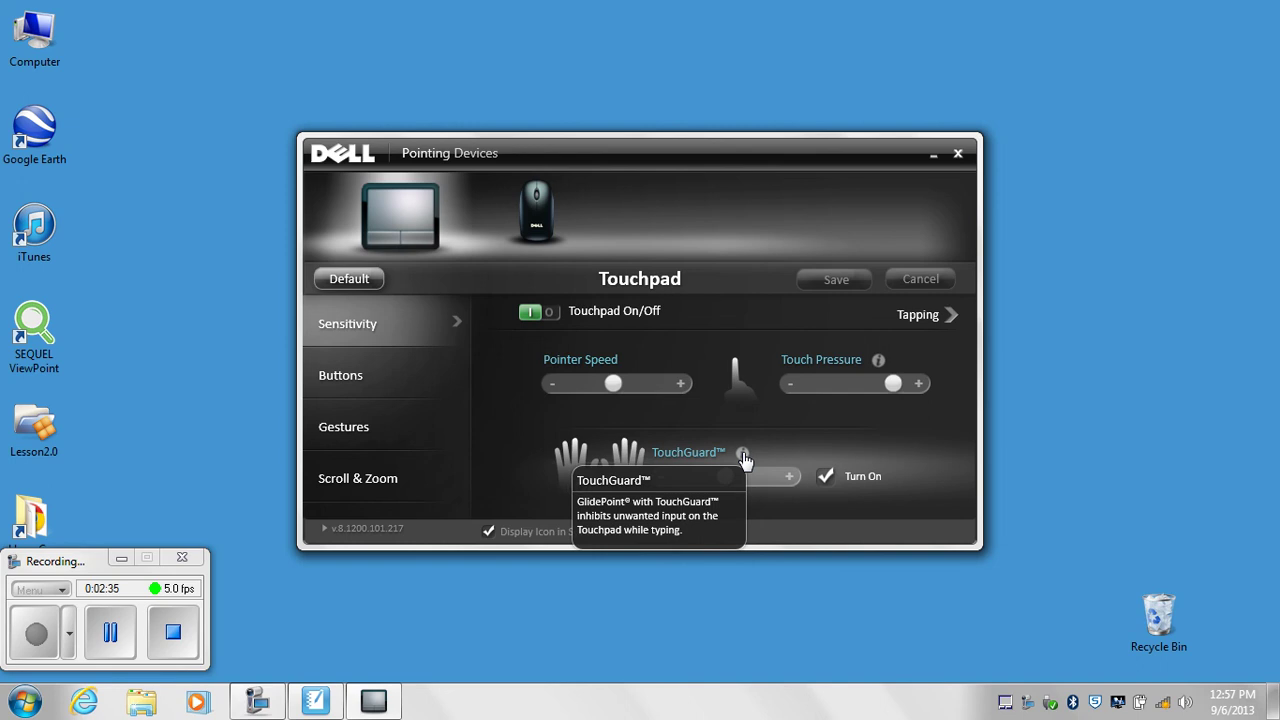
Step: Raise the TouchGuard slider close to its maximum and save it
{"action": "left_click_drag", "start_coordinate": [726, 482], "coordinate": [783, 482]}
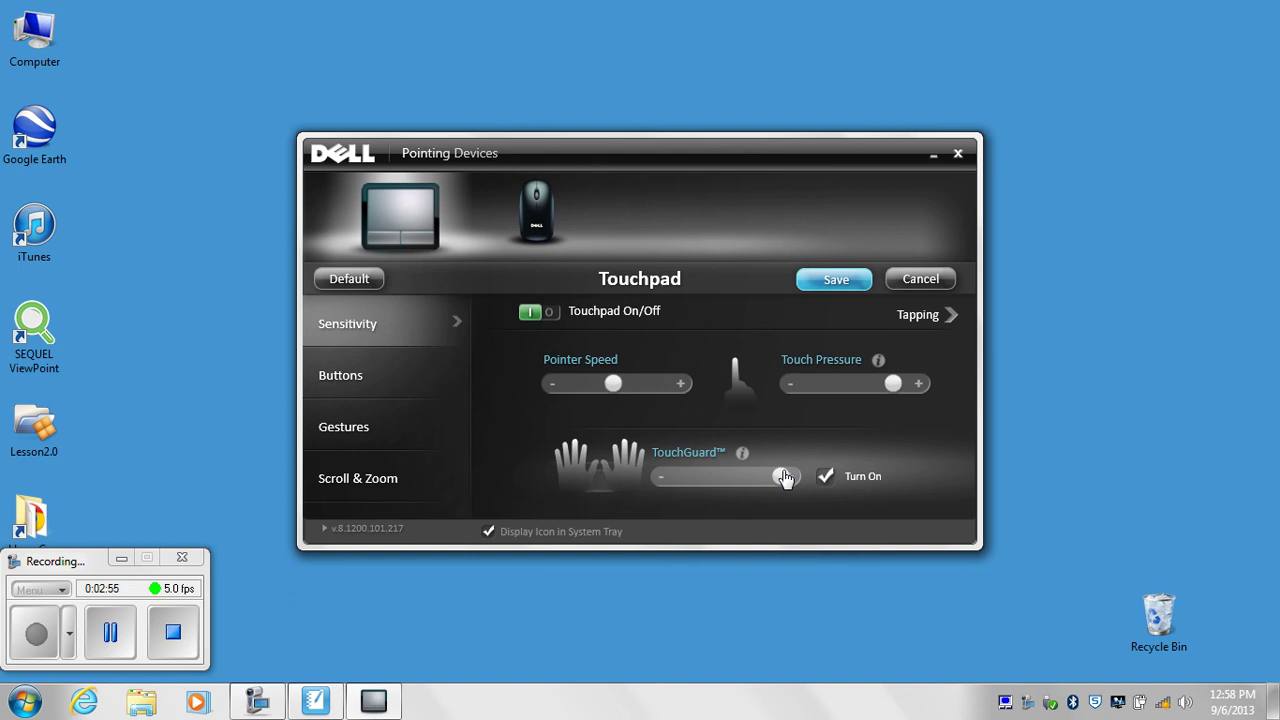
{"action": "left_click", "coordinate": [836, 284]}
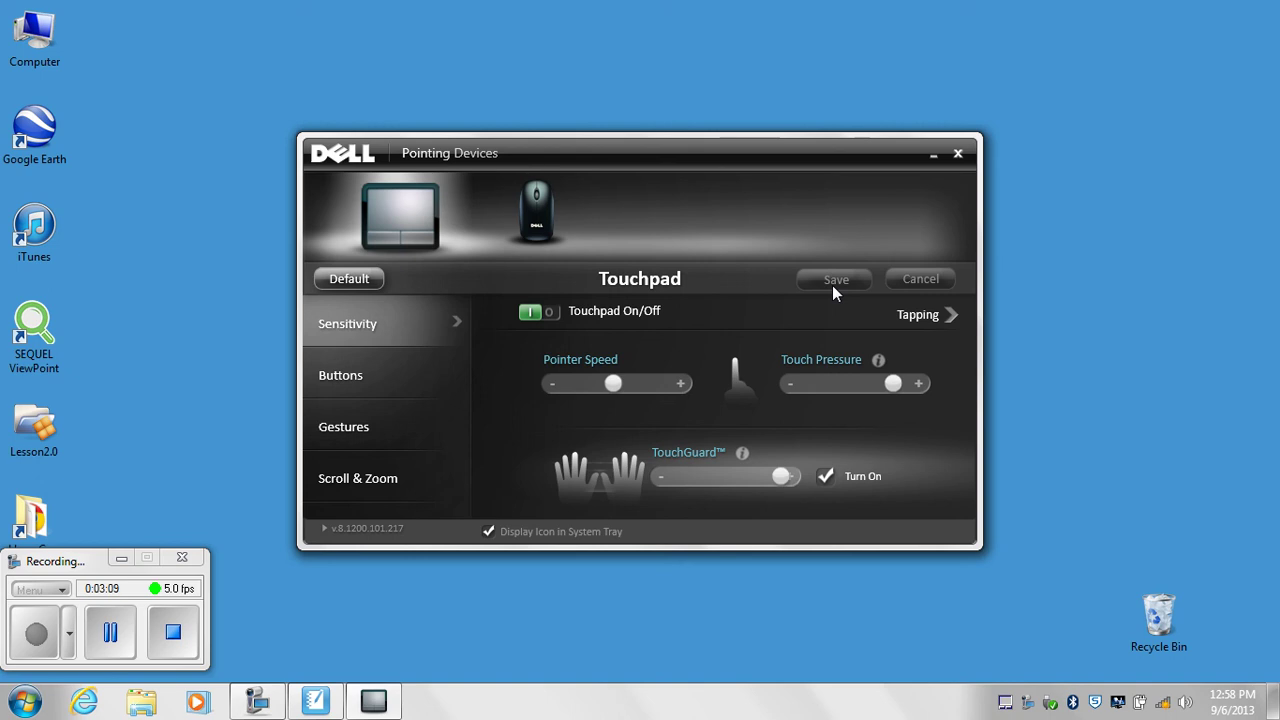
Step: Review the Tap to click and DragLock options, then switch to SMART Notebook
{"action": "left_click", "coordinate": [920, 315]}
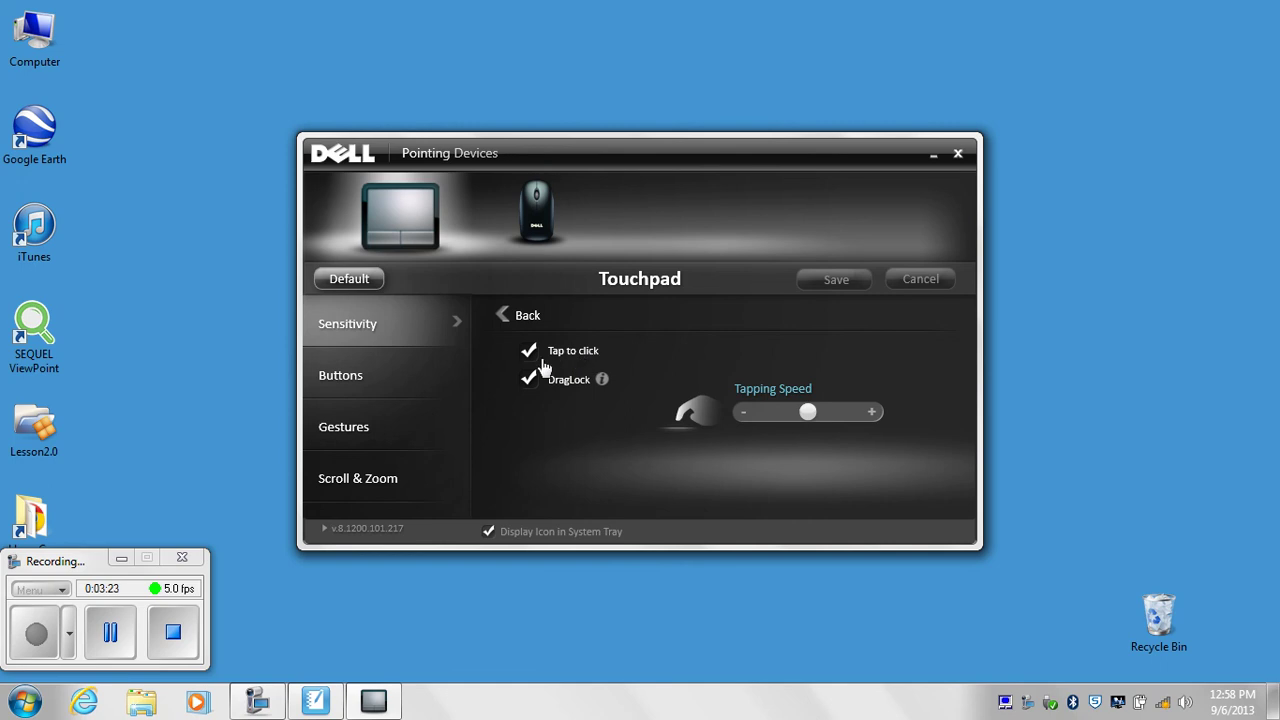
{"action": "left_click", "coordinate": [316, 702]}
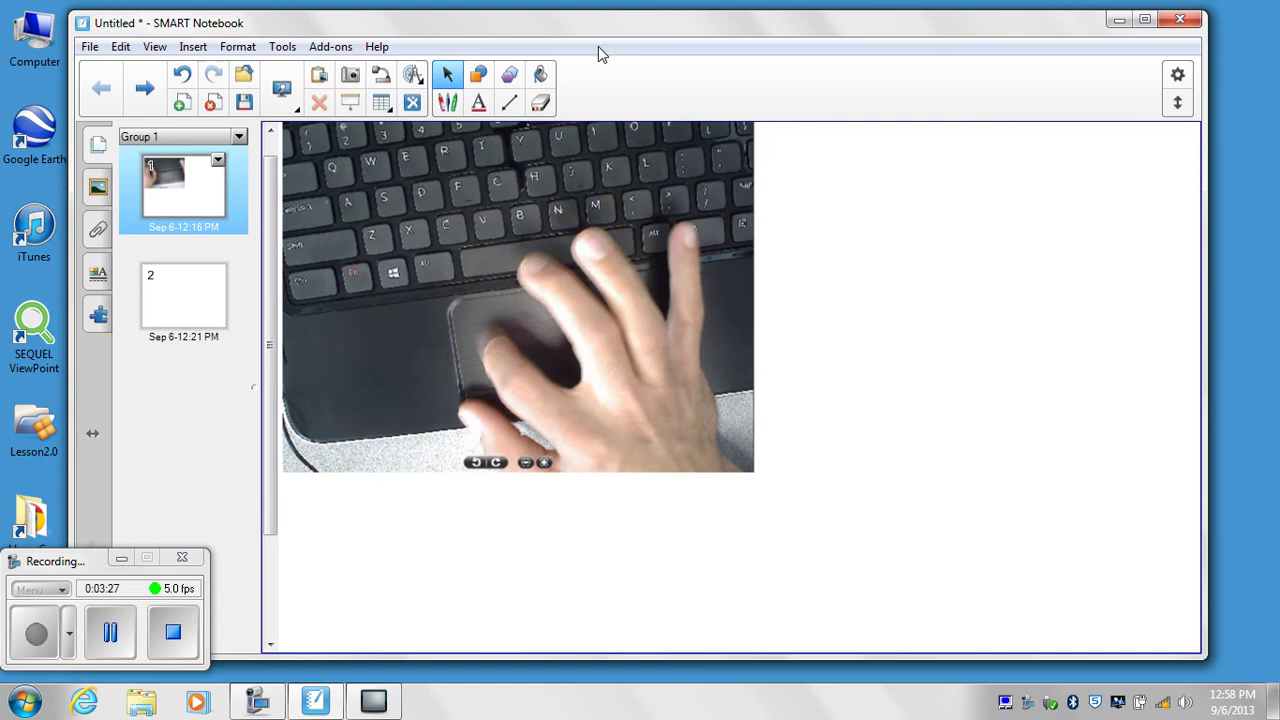
Step: Draw a pink heart shape to the right of the keyboard camera image
{"action": "left_click", "coordinate": [478, 74]}
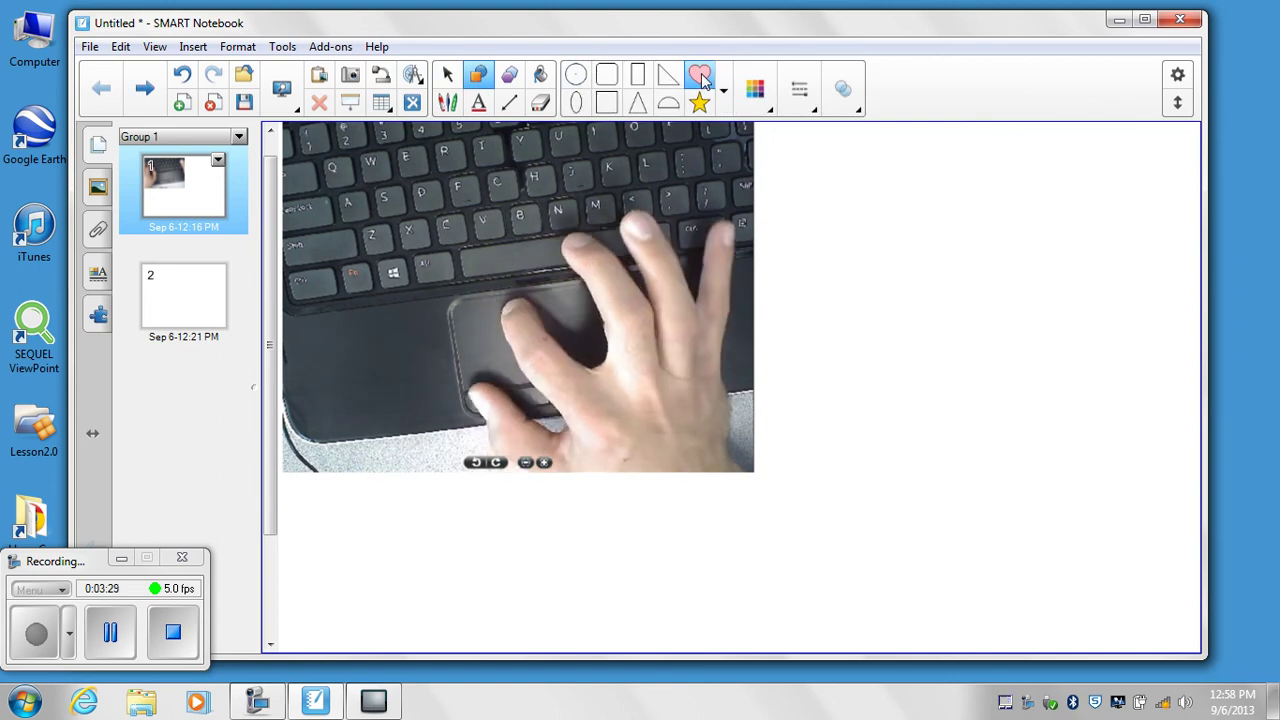
{"action": "left_click", "coordinate": [700, 76]}
{"action": "left_click_drag", "start_coordinate": [868, 163], "coordinate": [1130, 382]}
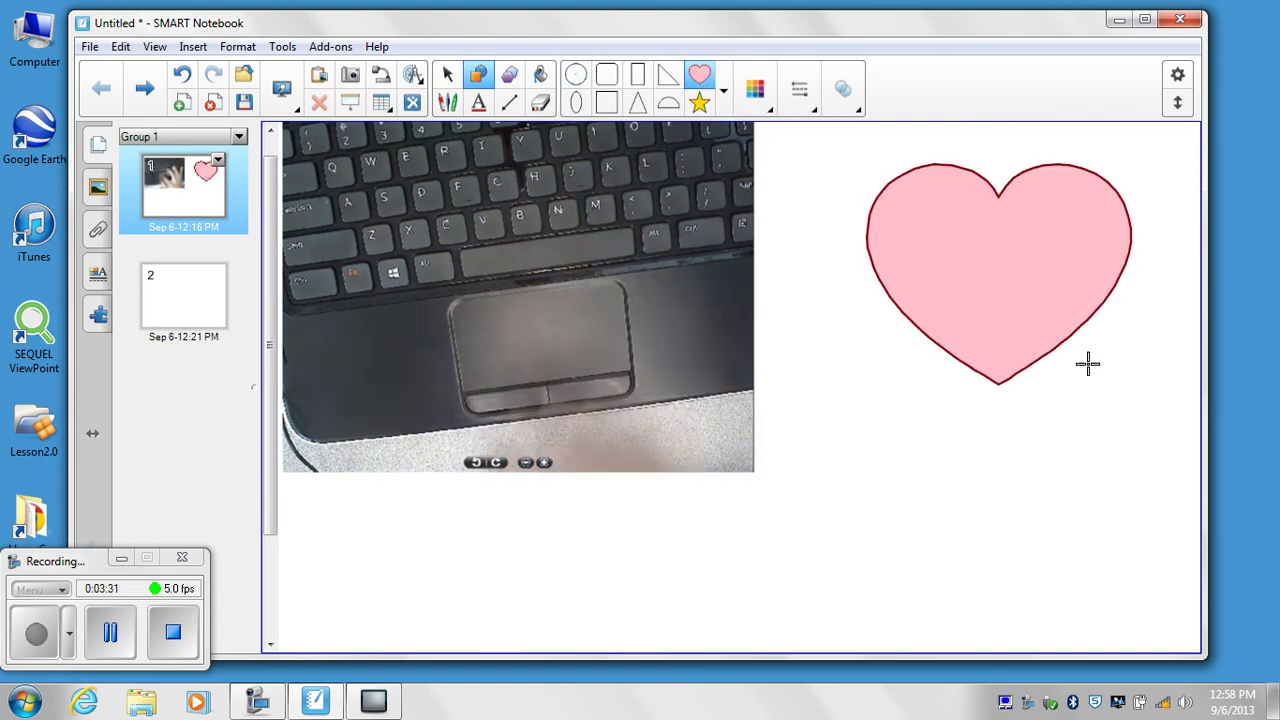
Step: Select and deselect the heart twice with the Select tool
{"action": "left_click", "coordinate": [450, 82]}
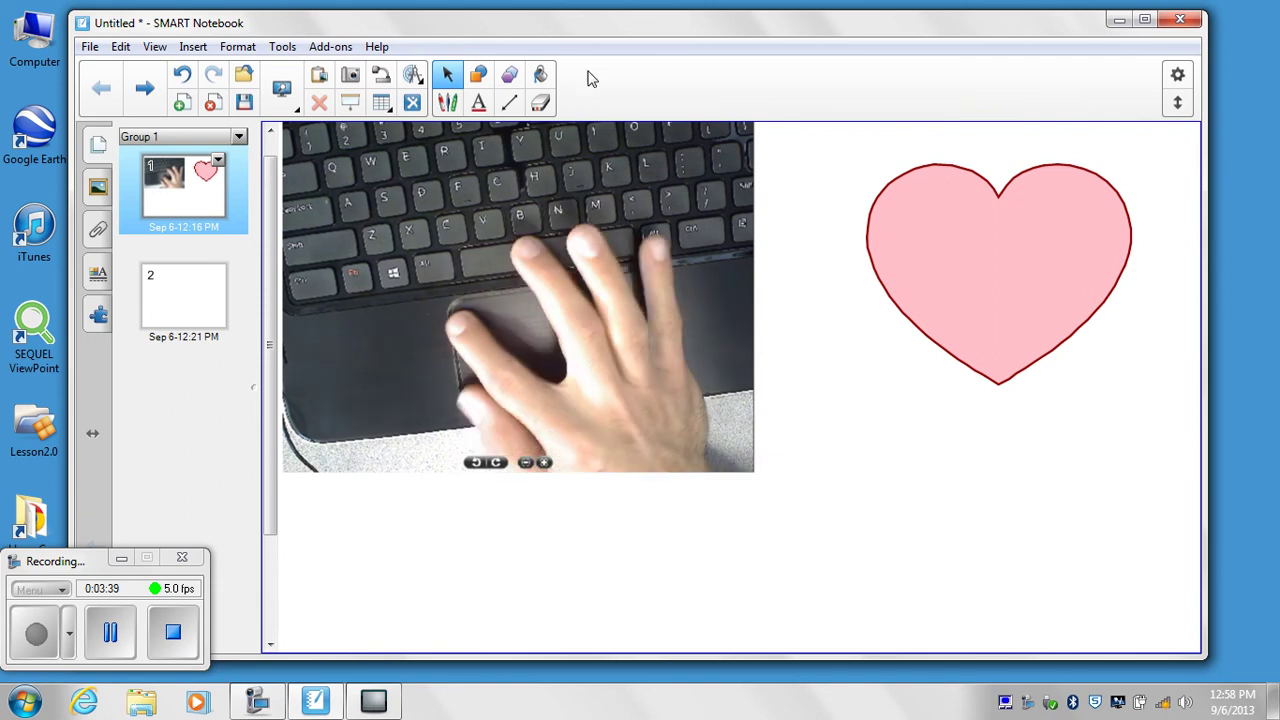
{"action": "left_click", "coordinate": [1036, 238]}
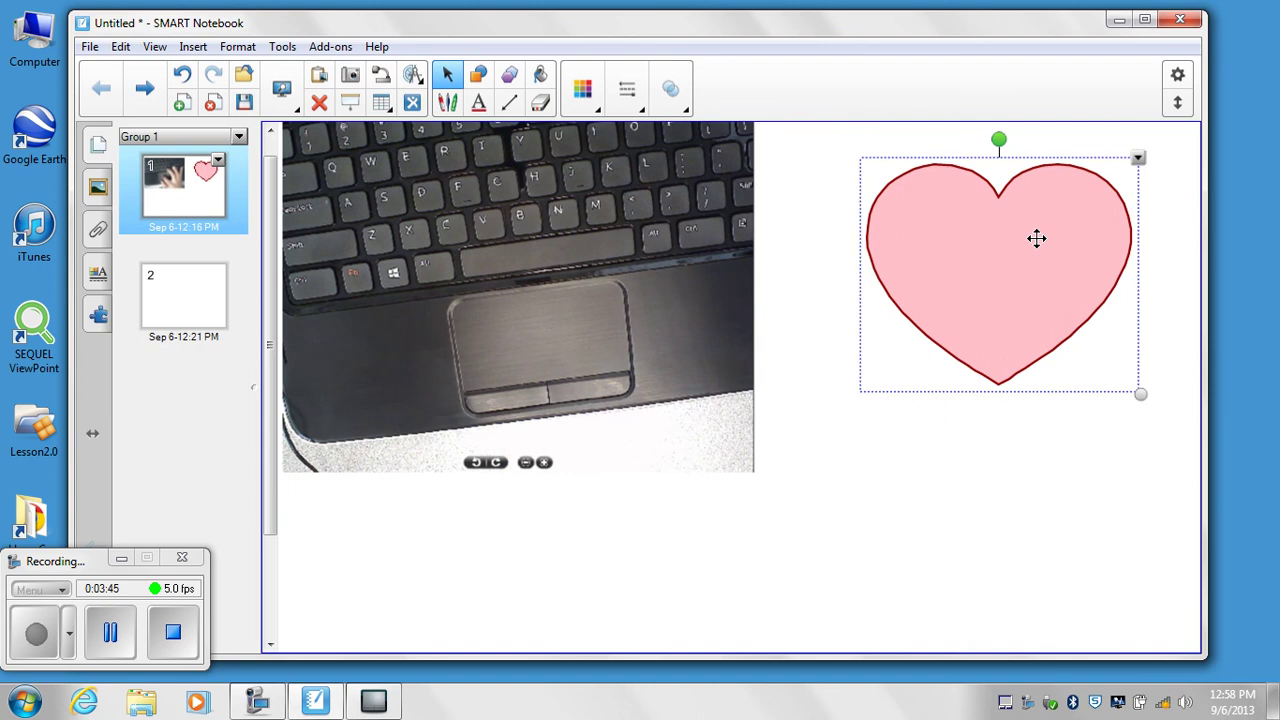
{"action": "left_click", "coordinate": [818, 273]}
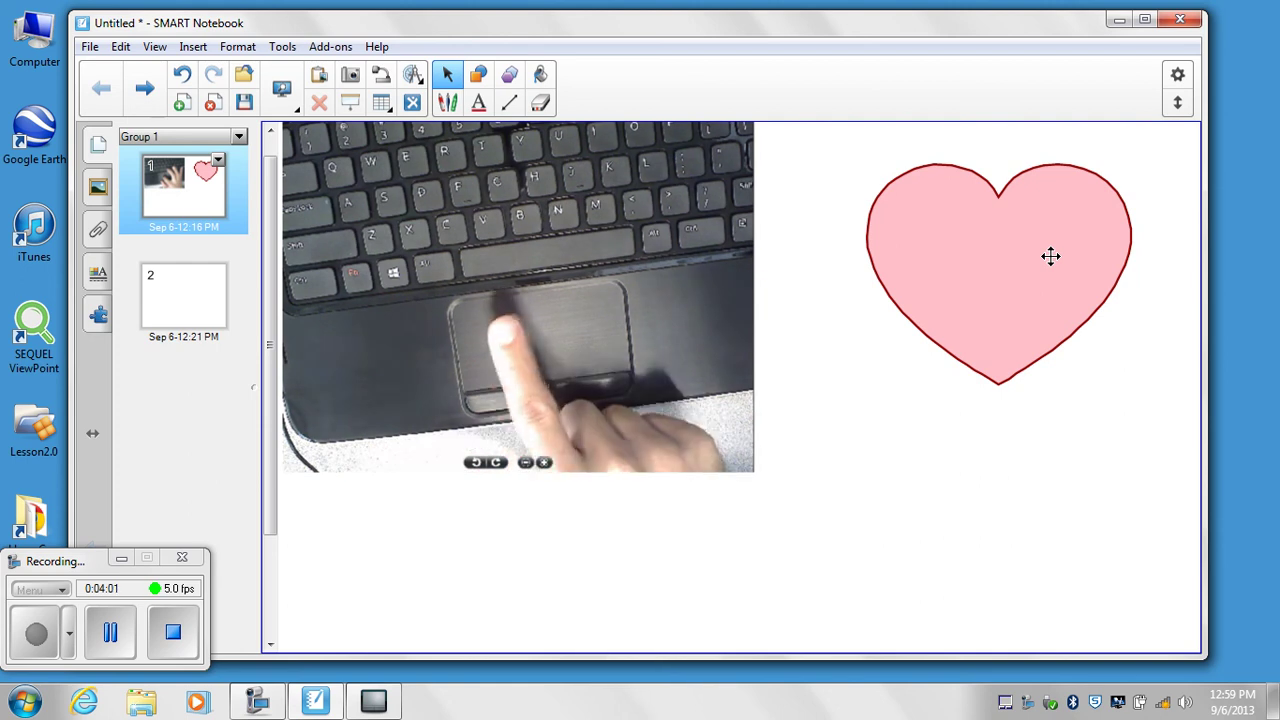
{"action": "left_click", "coordinate": [1050, 256]}
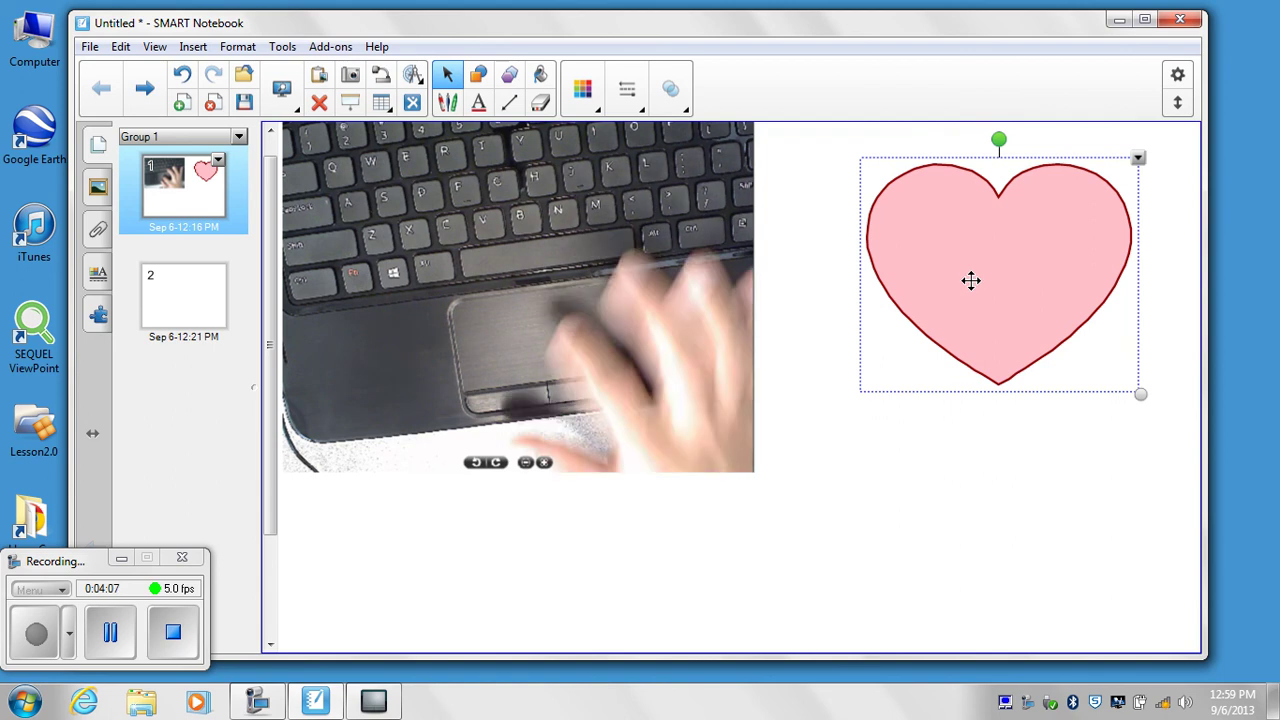
{"action": "left_click", "coordinate": [843, 298]}
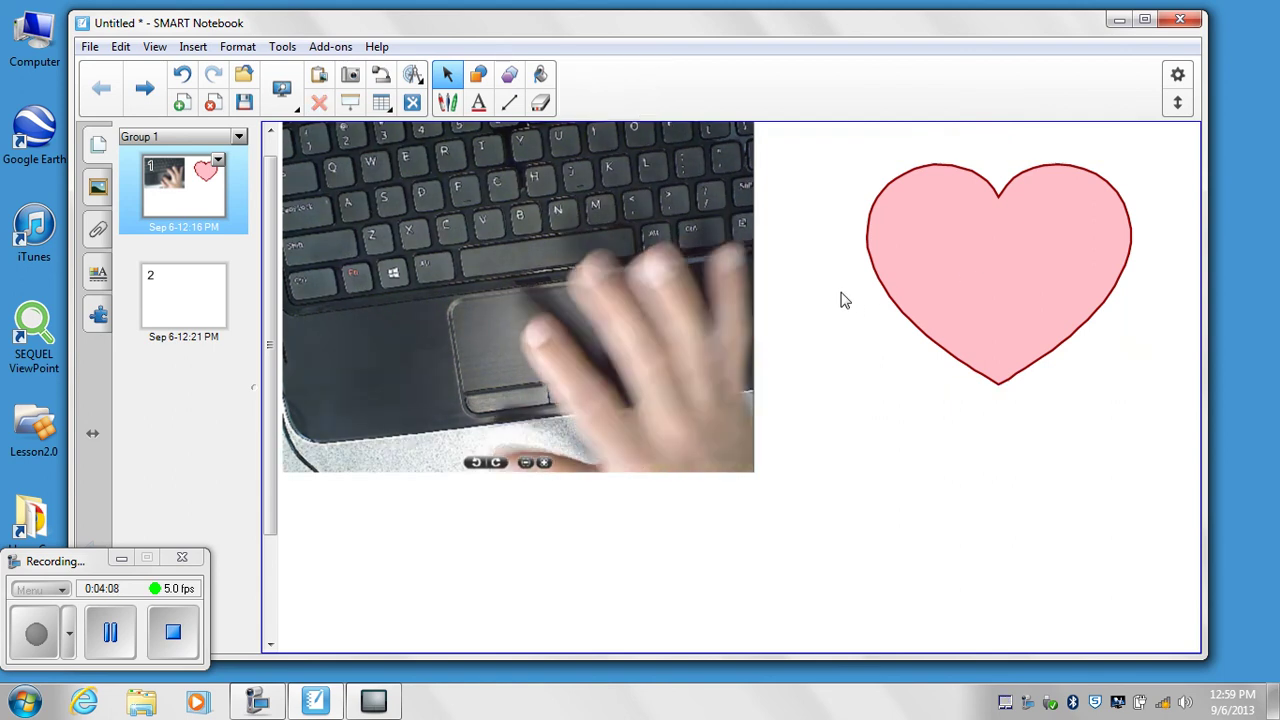
{"action": "double_click", "coordinate": [1005, 250]}
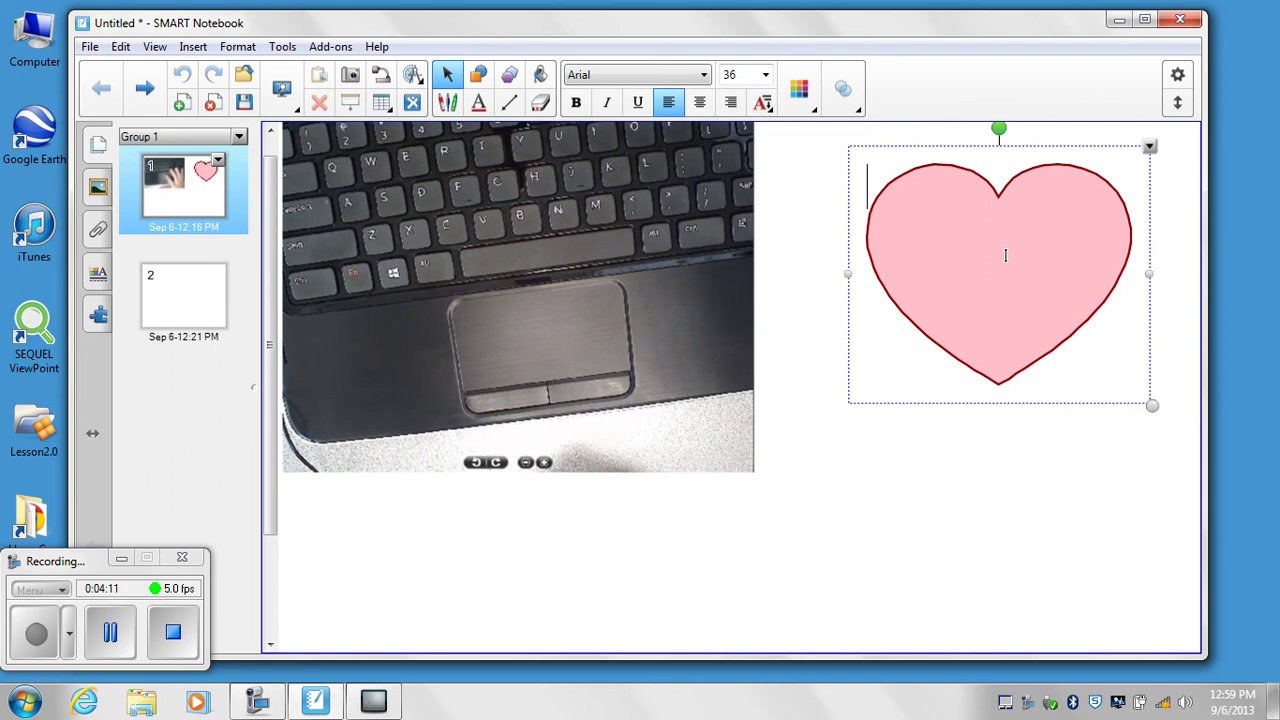
{"action": "type", "text": "kjhgkjhgjg"}
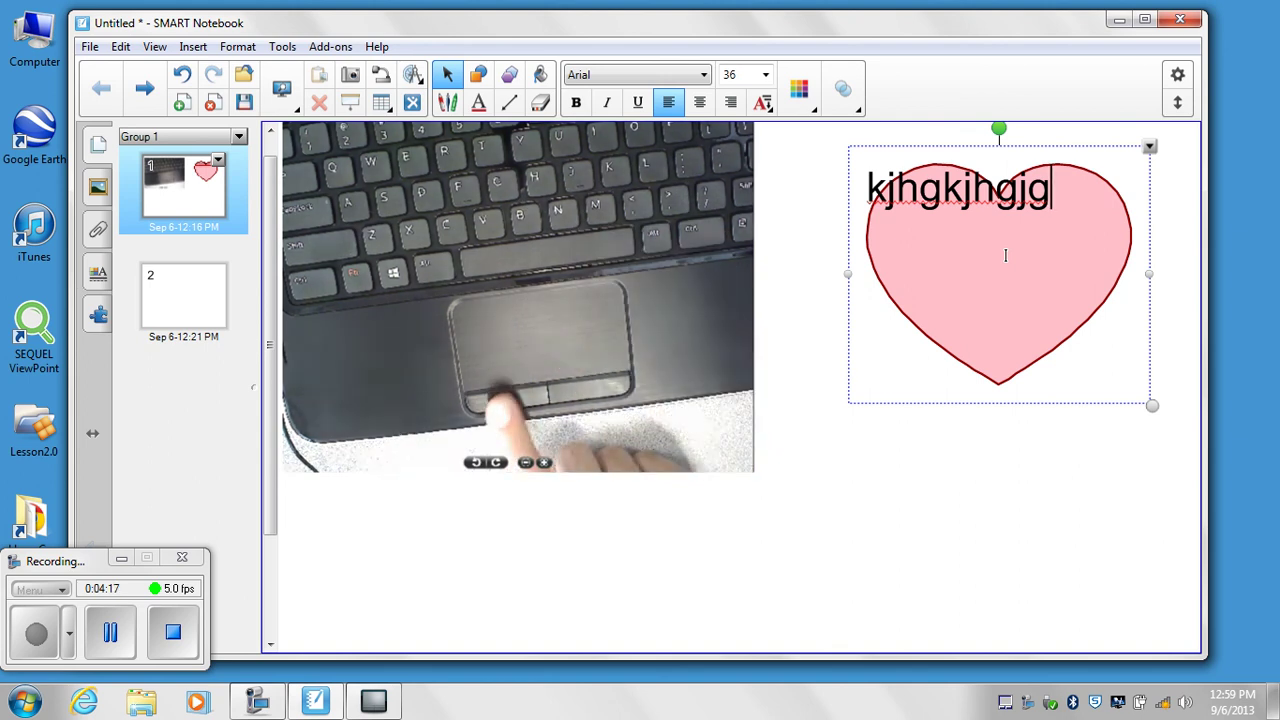
{"action": "left_click", "coordinate": [923, 474]}
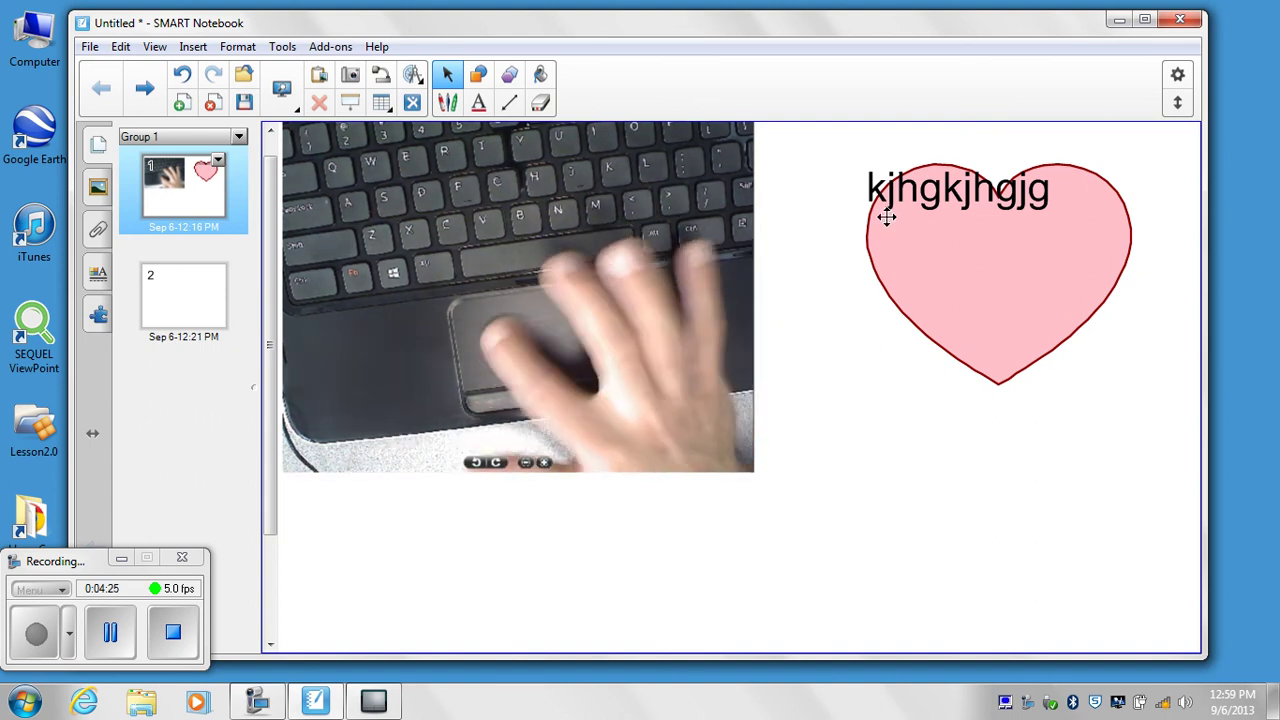
{"action": "left_click", "coordinate": [931, 305]}
{"action": "left_click", "coordinate": [811, 486]}
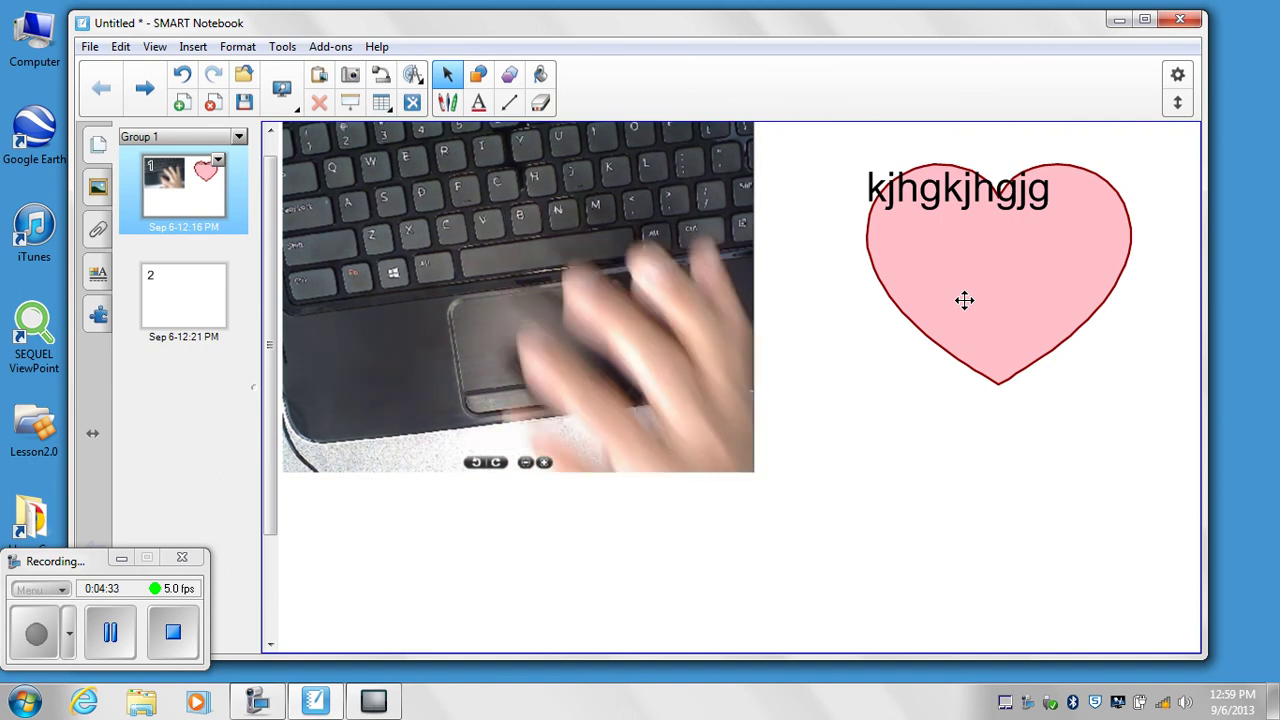
Step: Turn off Tap to click in Dell Pointing Devices, save, and return to the Notebook page
{"action": "left_click", "coordinate": [379, 699]}
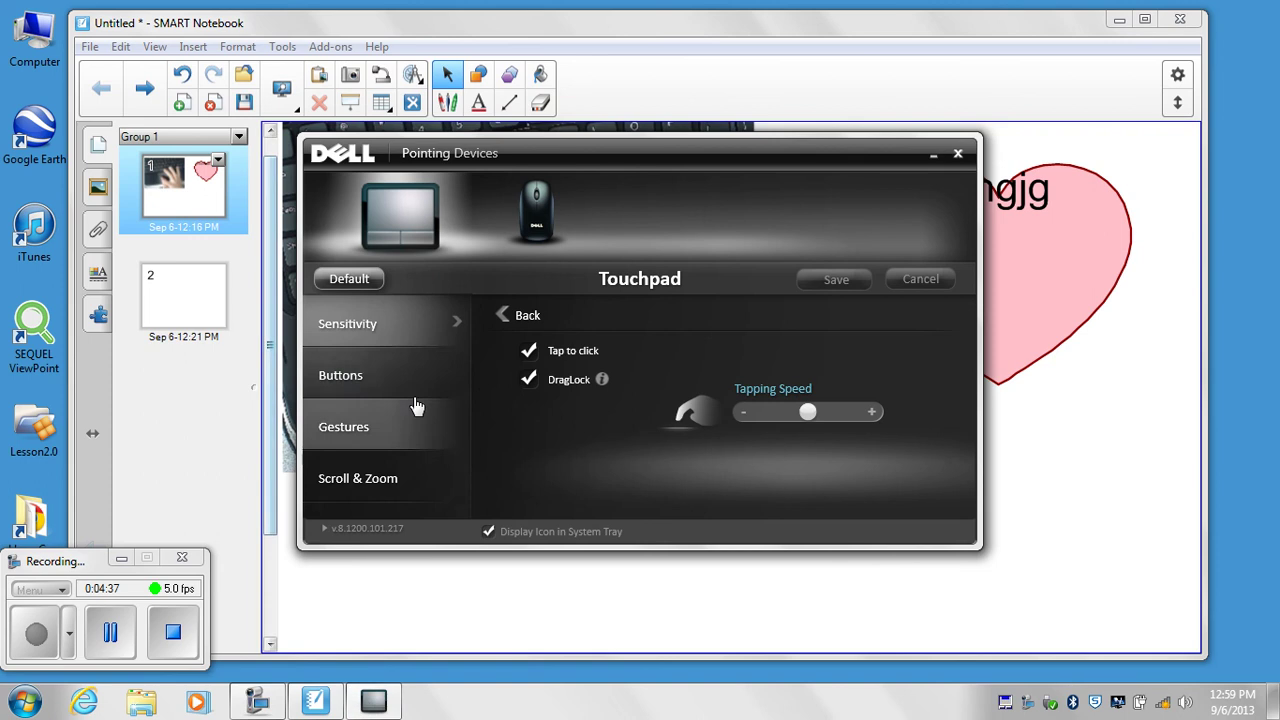
{"action": "left_click", "coordinate": [528, 353]}
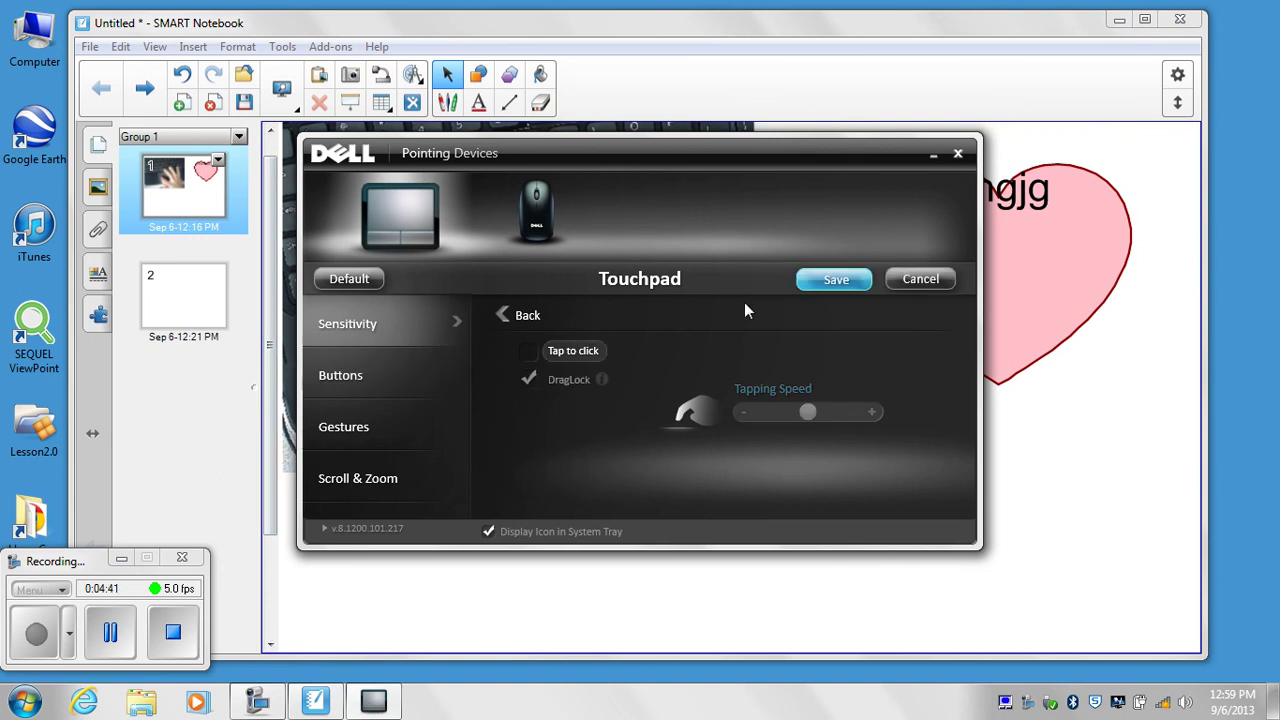
{"action": "left_click", "coordinate": [827, 278]}
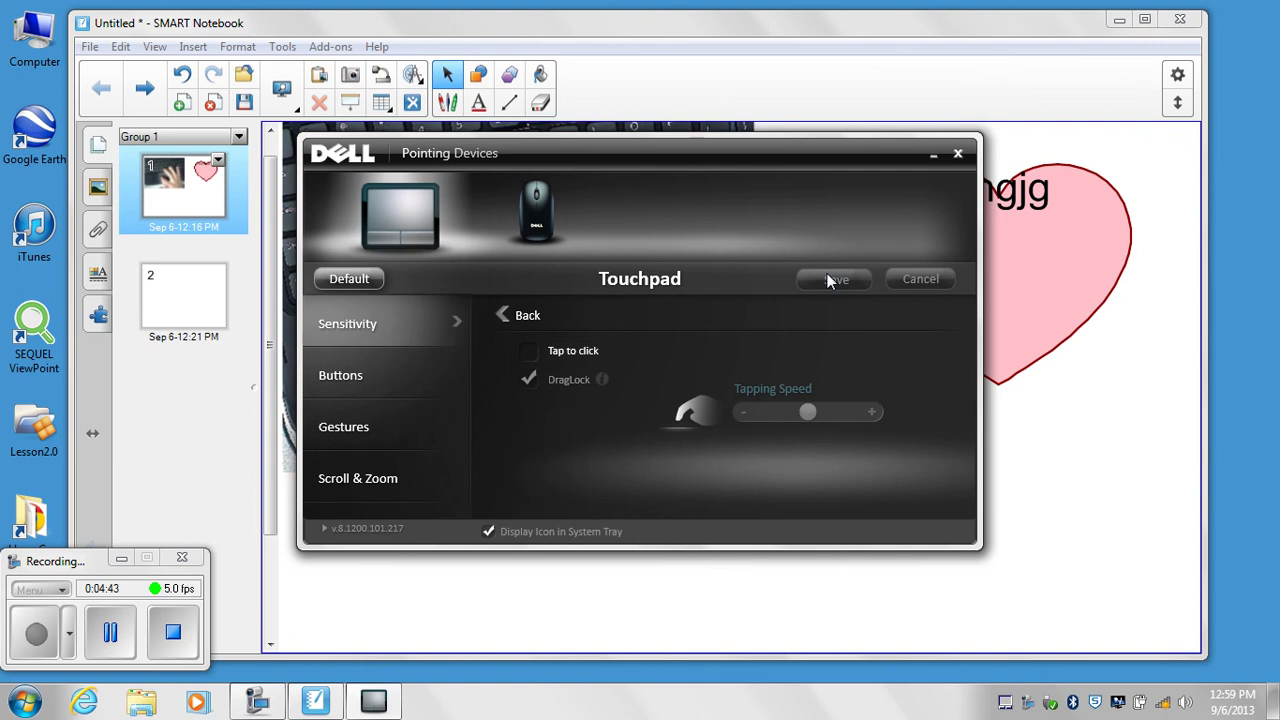
{"action": "left_click", "coordinate": [1060, 408]}
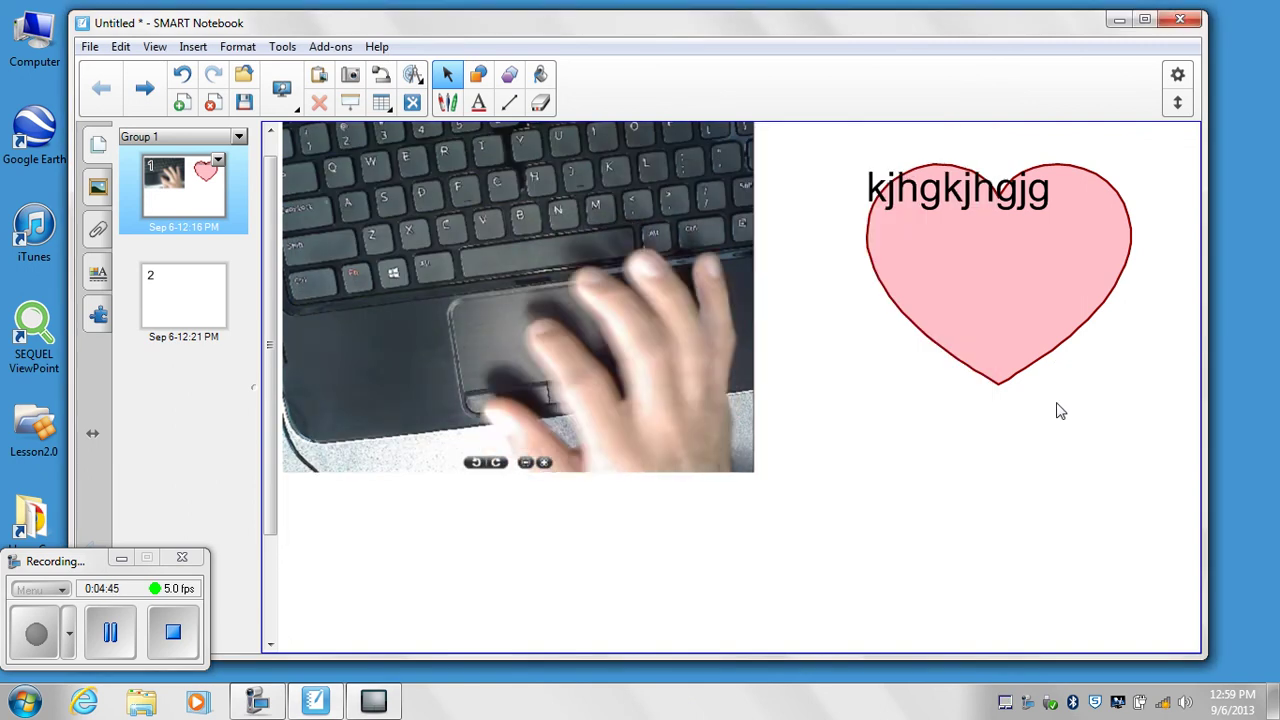
Step: Select and deselect the heart, then bring the touchpad tapping settings back up
{"action": "left_click", "coordinate": [992, 288]}
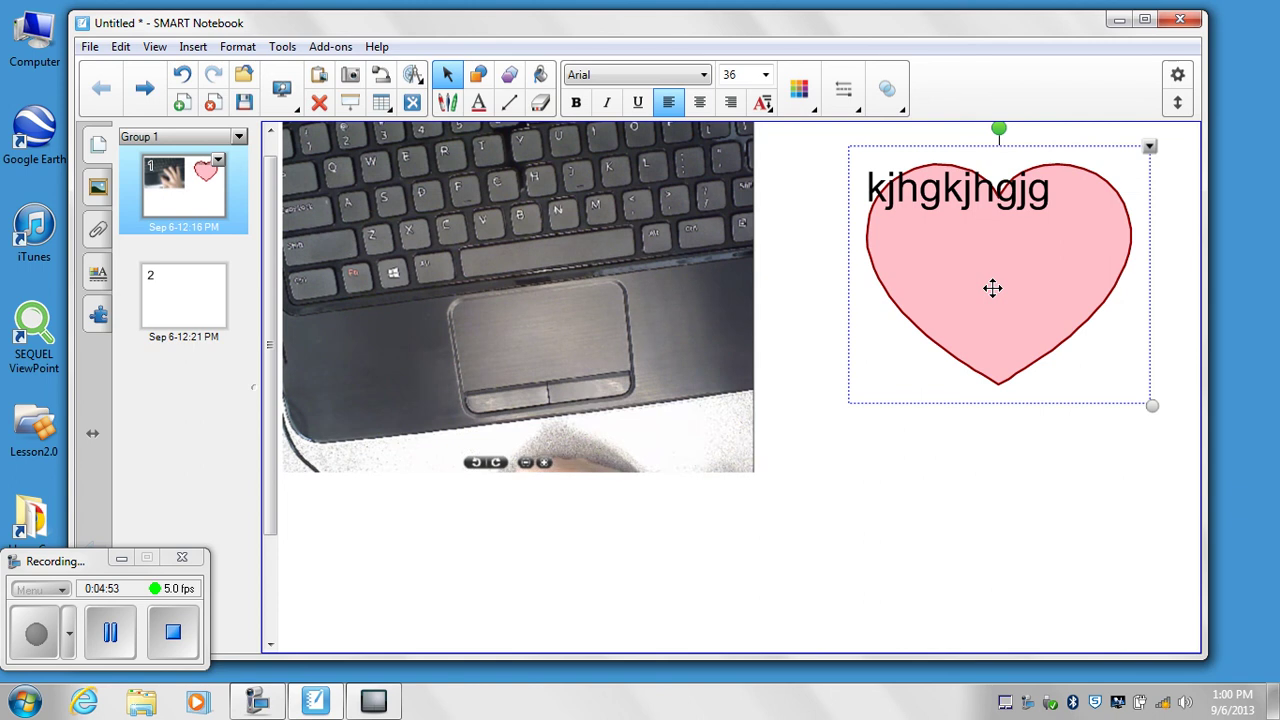
{"action": "left_click", "coordinate": [971, 431]}
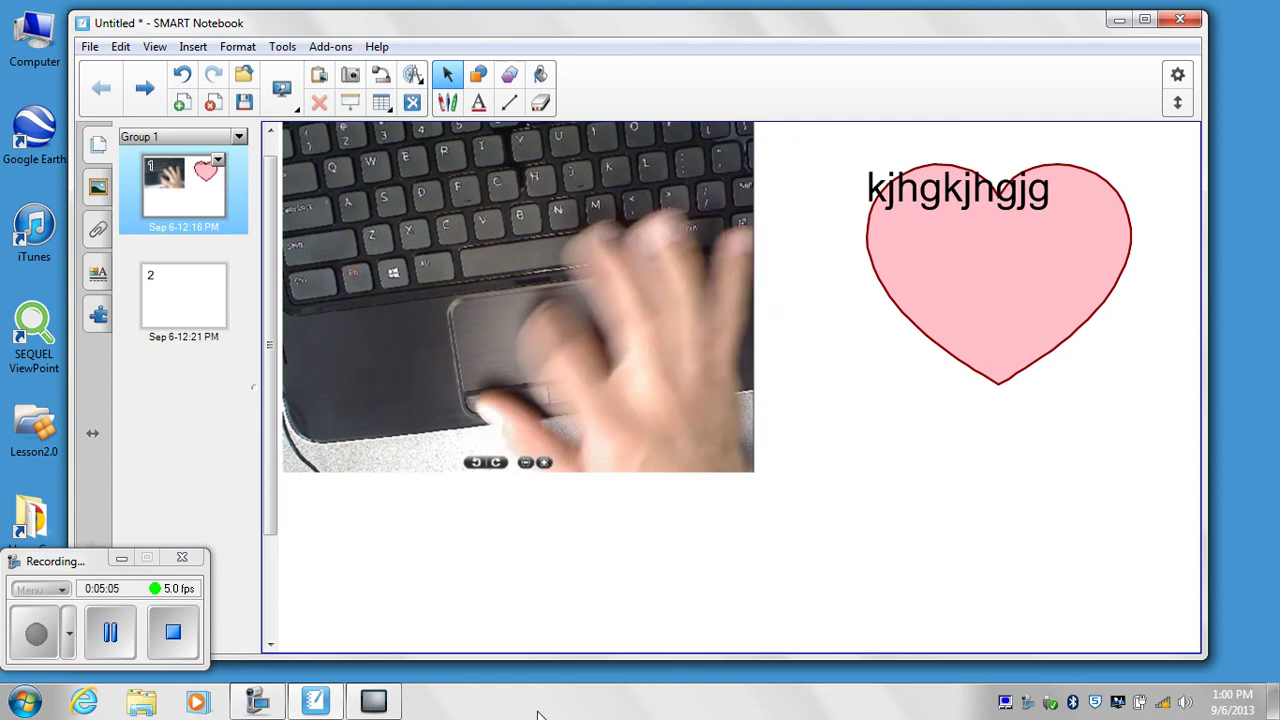
{"action": "left_click", "coordinate": [385, 711]}
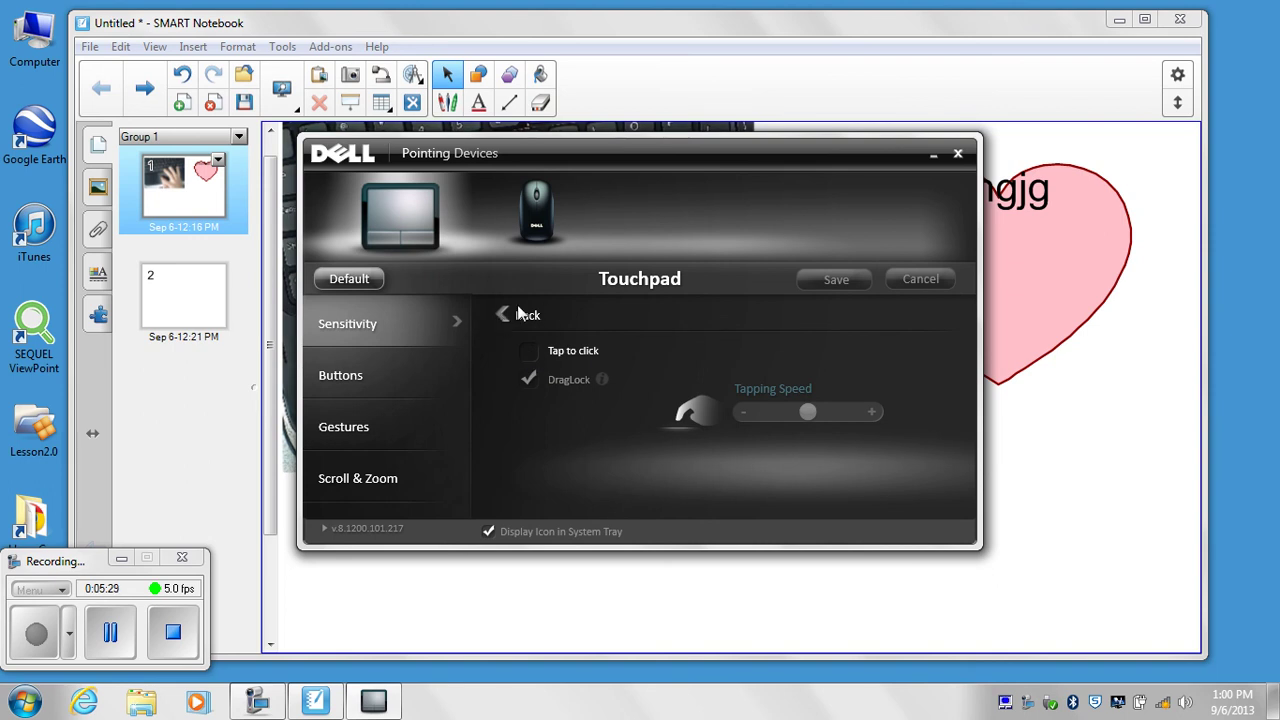
Step: Go from the Tapping page to the main Touchpad page and back again
{"action": "left_click", "coordinate": [505, 315]}
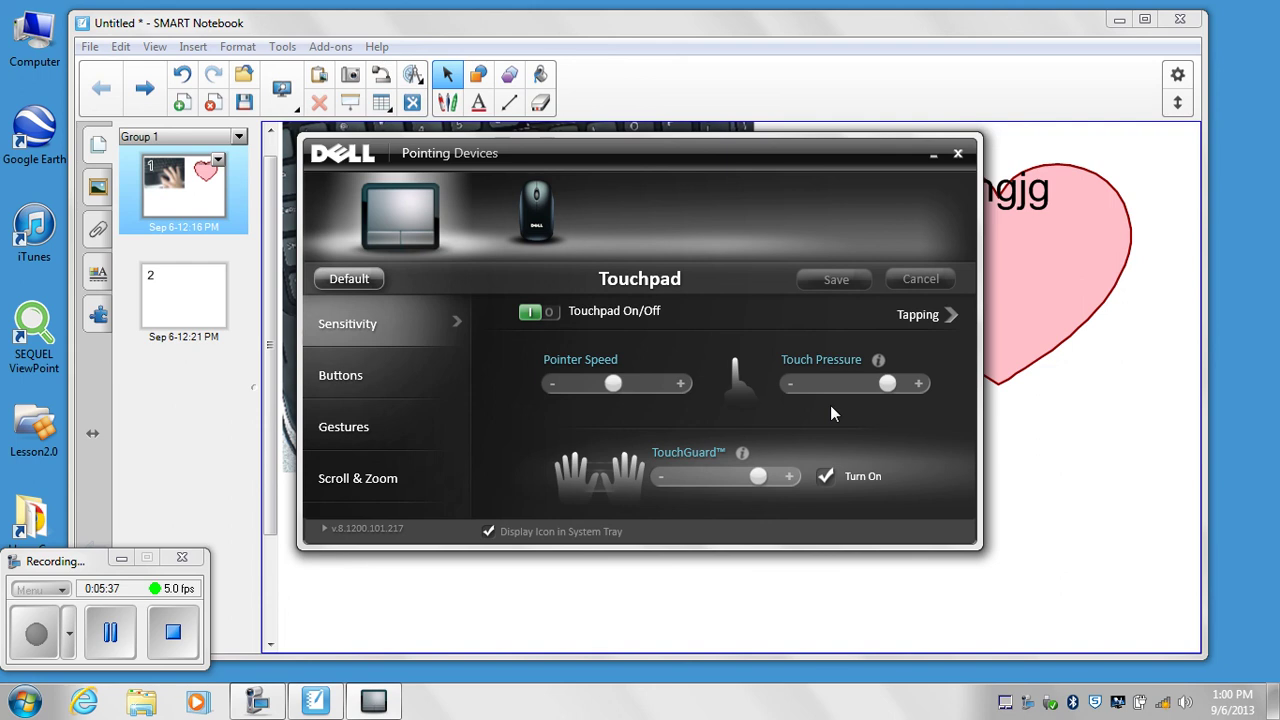
{"action": "left_click", "coordinate": [918, 316]}
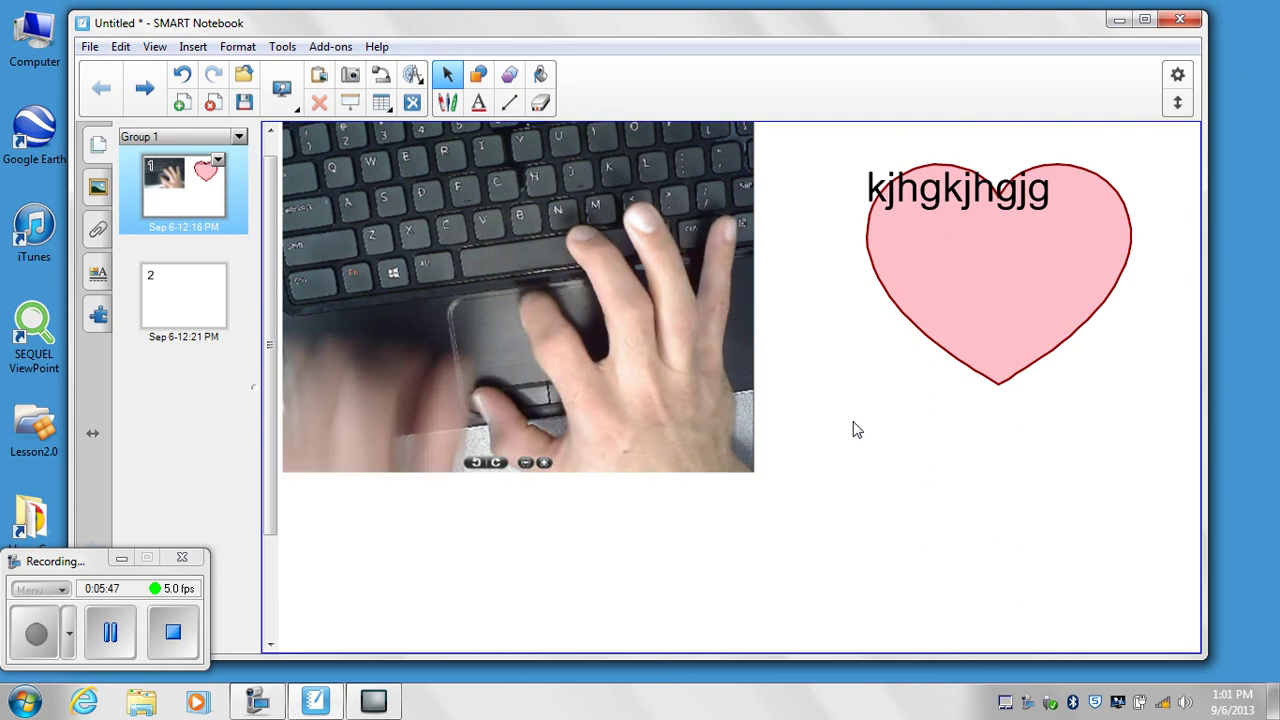
Step: Add the help-desk e-mail address in a widened one-line text box below the heart
{"action": "double_click", "coordinate": [855, 430]}
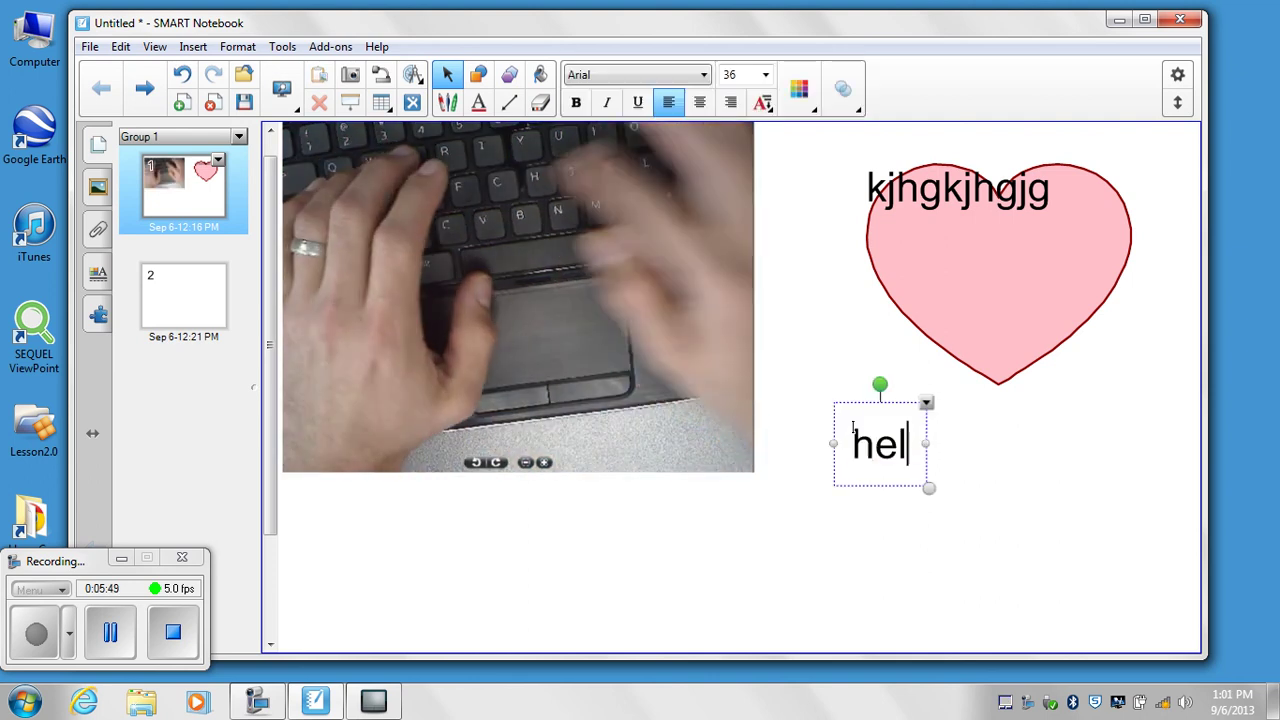
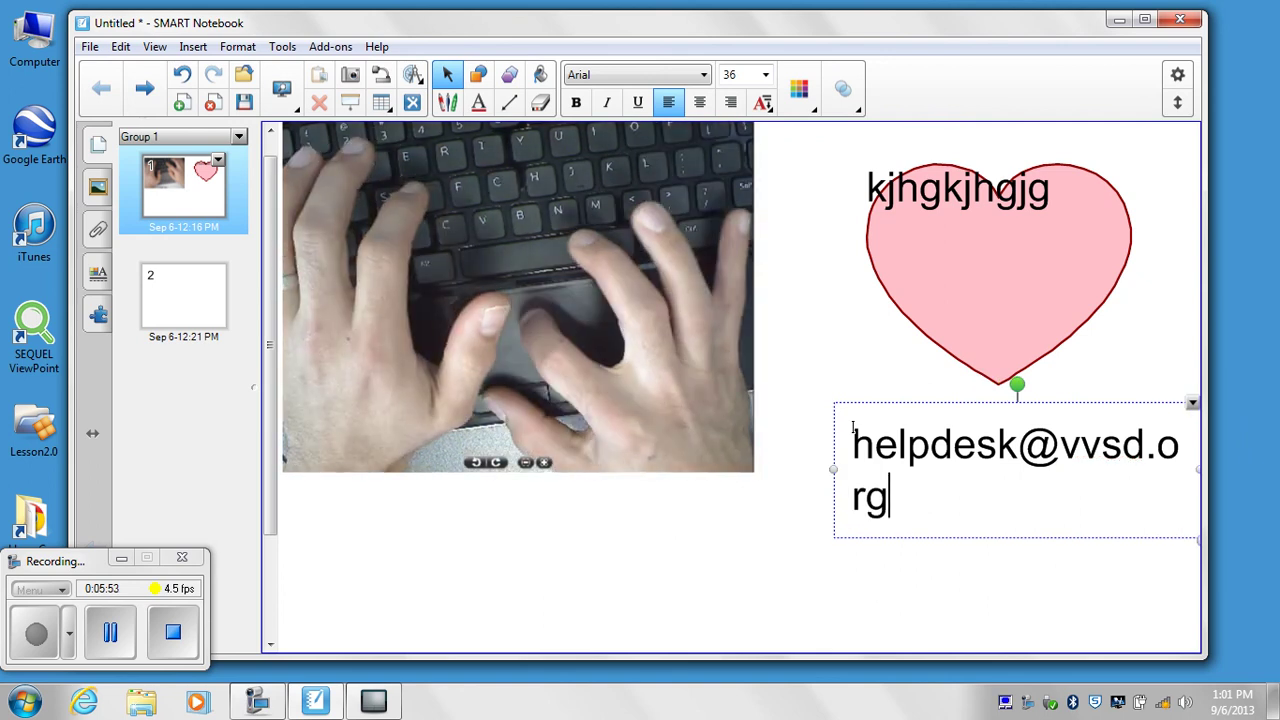
{"action": "left_click_drag", "start_coordinate": [833, 470], "coordinate": [757, 470]}
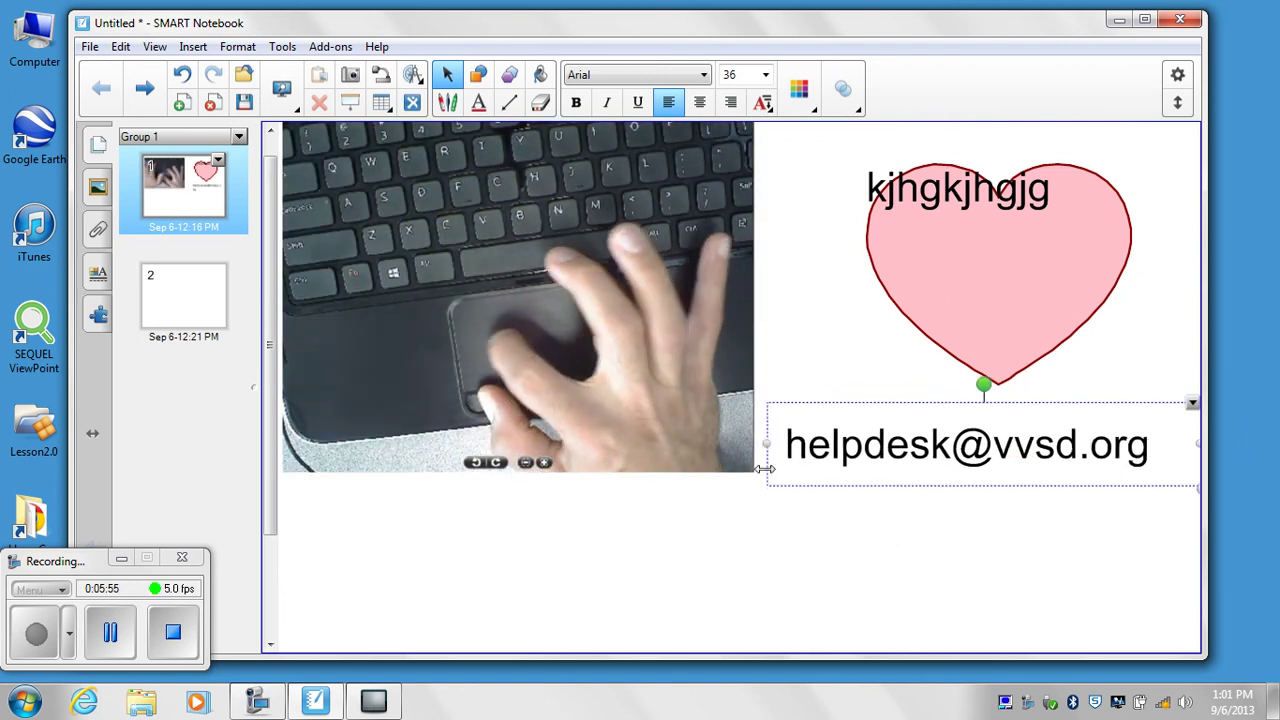
Step: Add a second, tech-support e-mail address in a text box below the camera image
{"action": "left_click", "coordinate": [373, 700]}
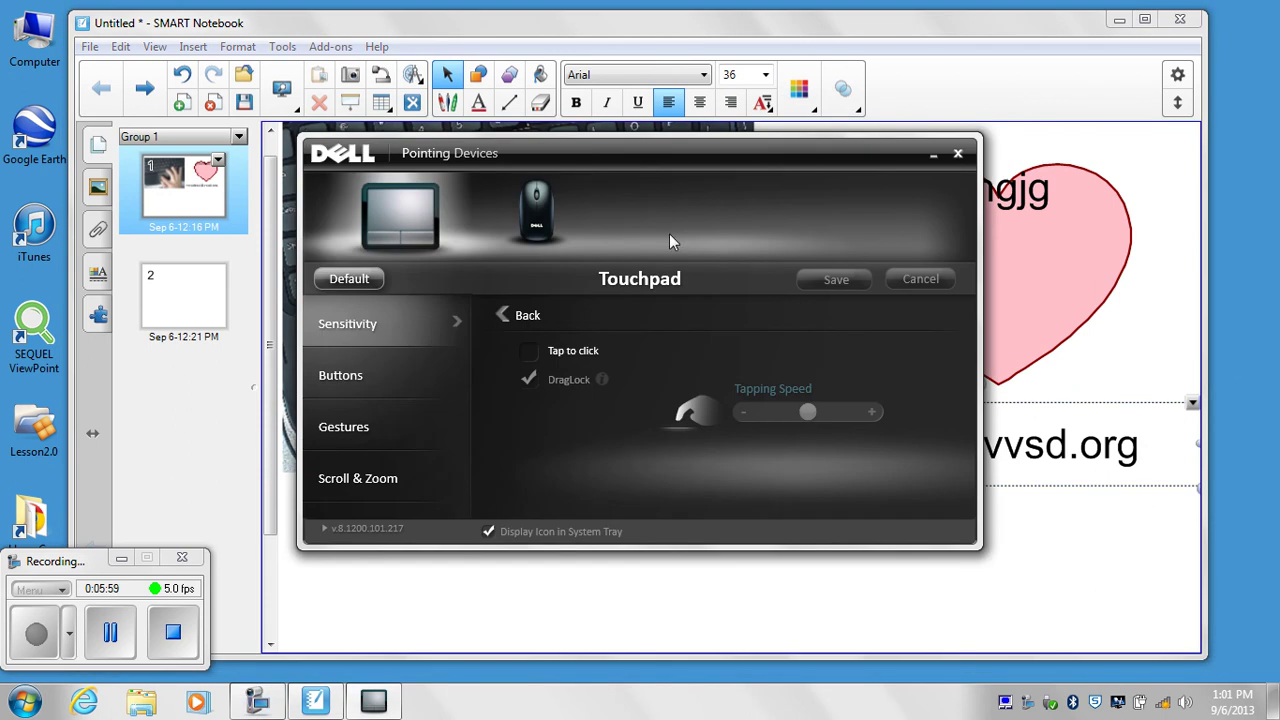
{"action": "left_click", "coordinate": [630, 596]}
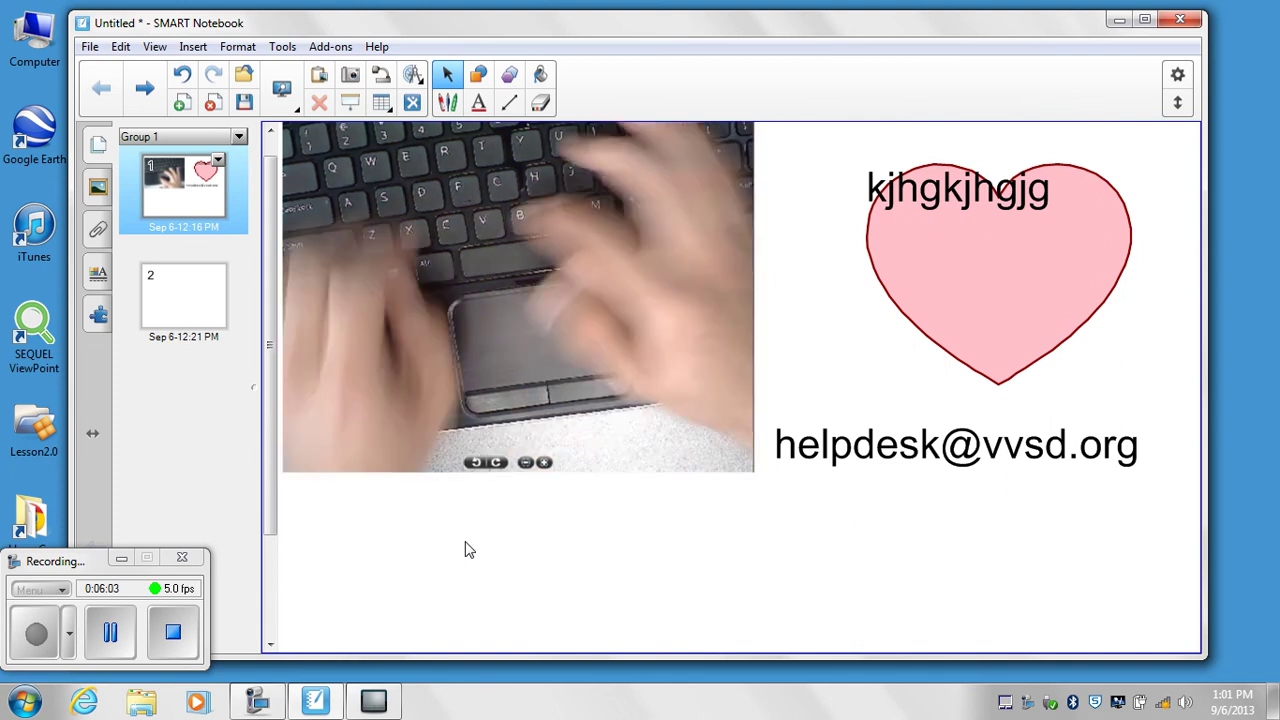
{"action": "left_click", "coordinate": [465, 548]}
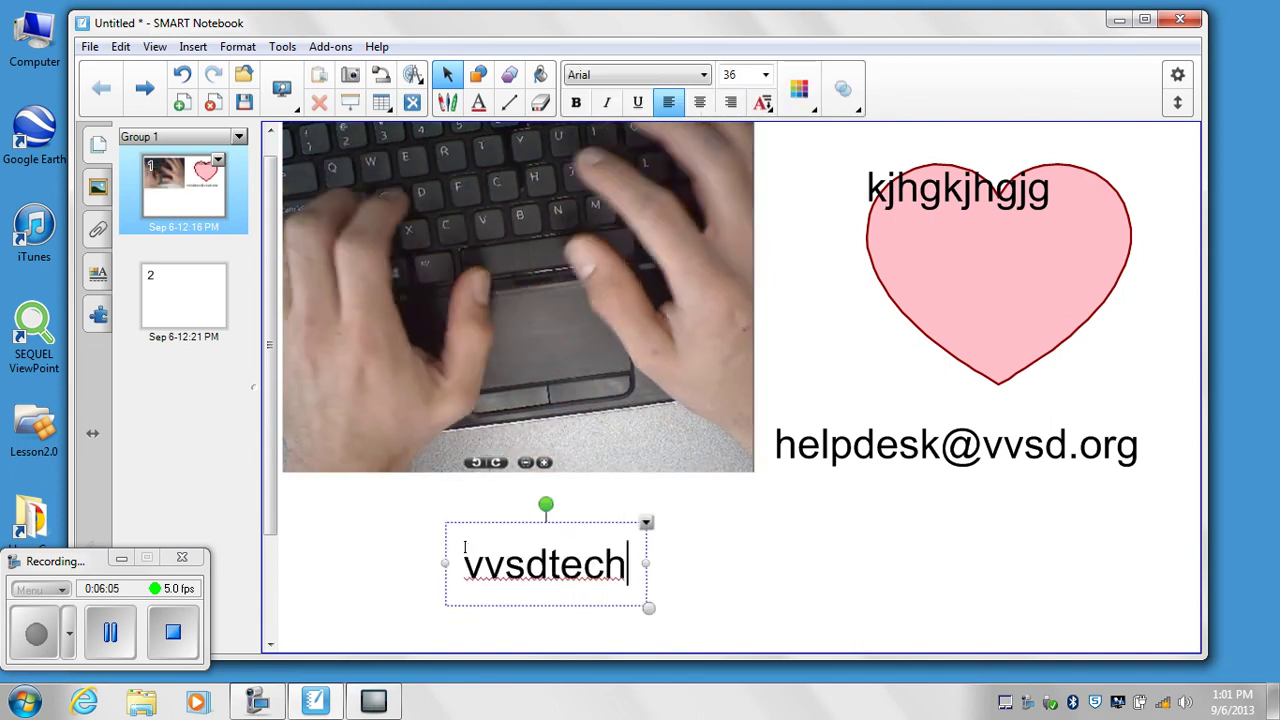
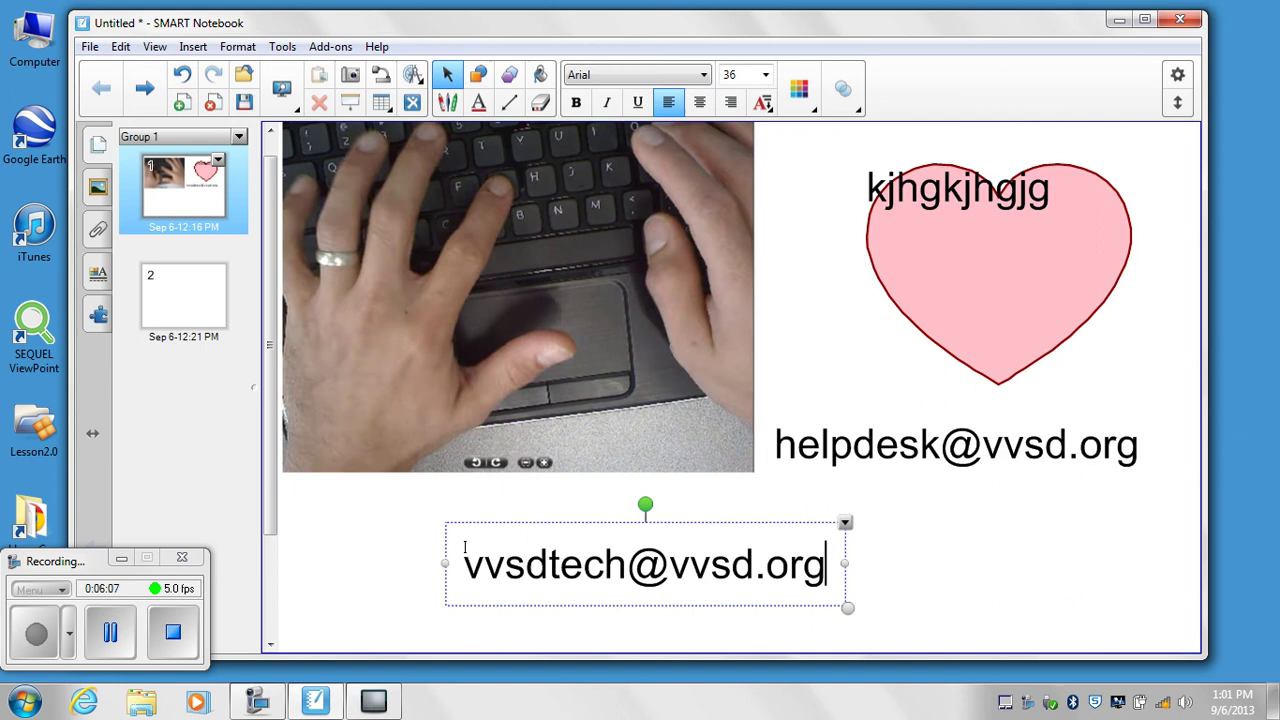